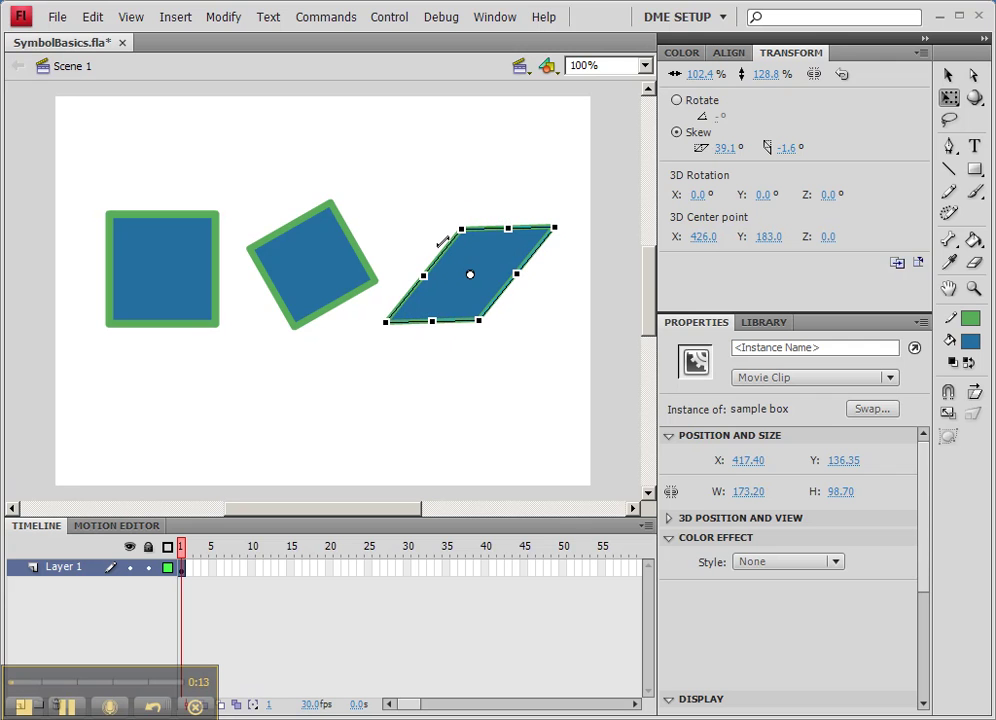
Show the library contents and select each of the three box instances in turn with the Selection tool
key("ctrl+s")
left_click(764, 323)
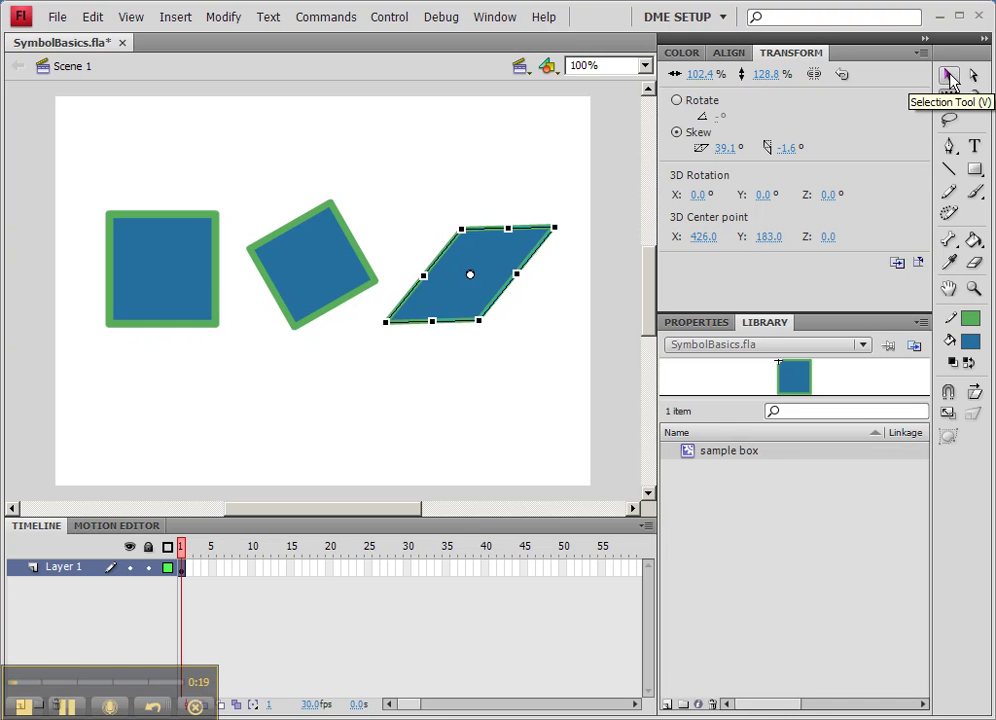
left_click(950, 80)
left_click(197, 307)
left_click(322, 296)
left_click(429, 300)
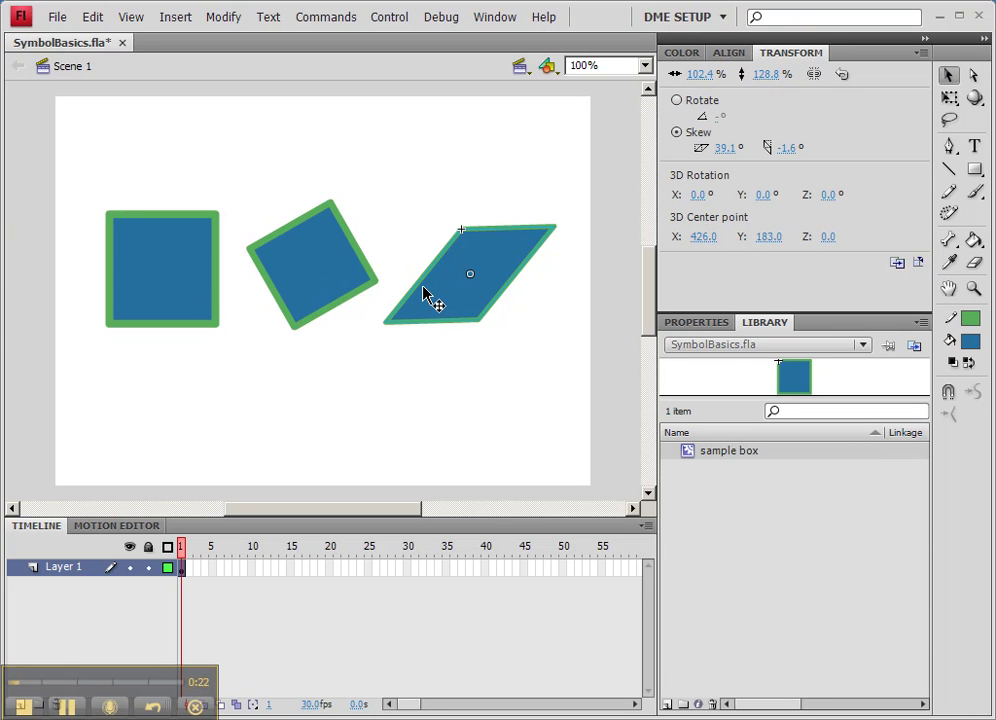
Edit the sample box symbol in place from the square instance, change its fill to green #80B035, and return to the scene
double_click(177, 302)
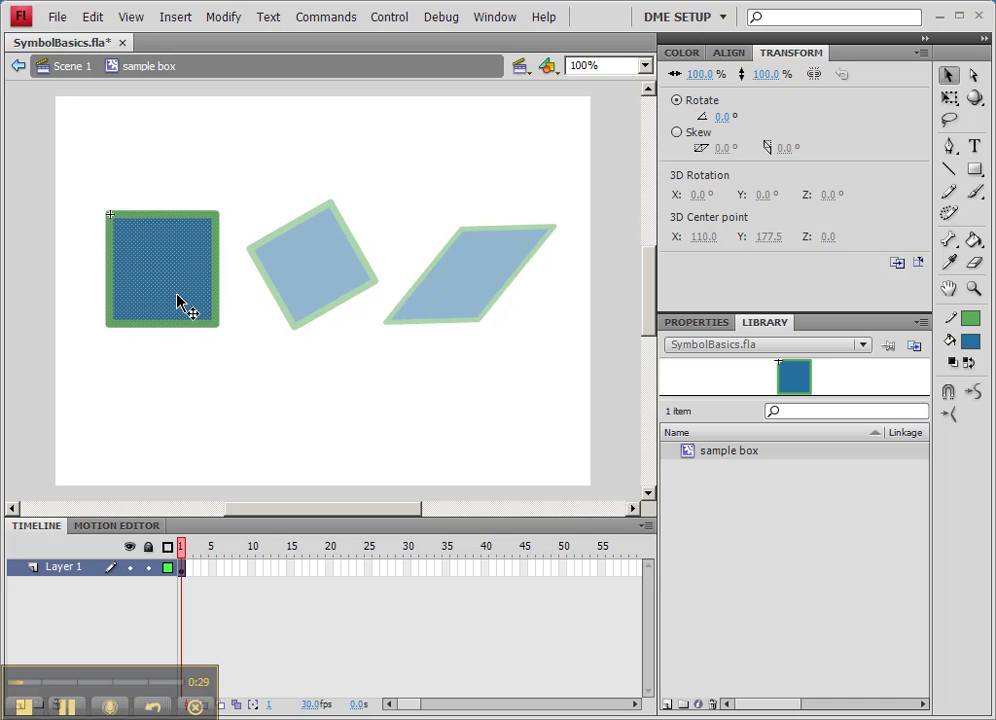
left_click(682, 52)
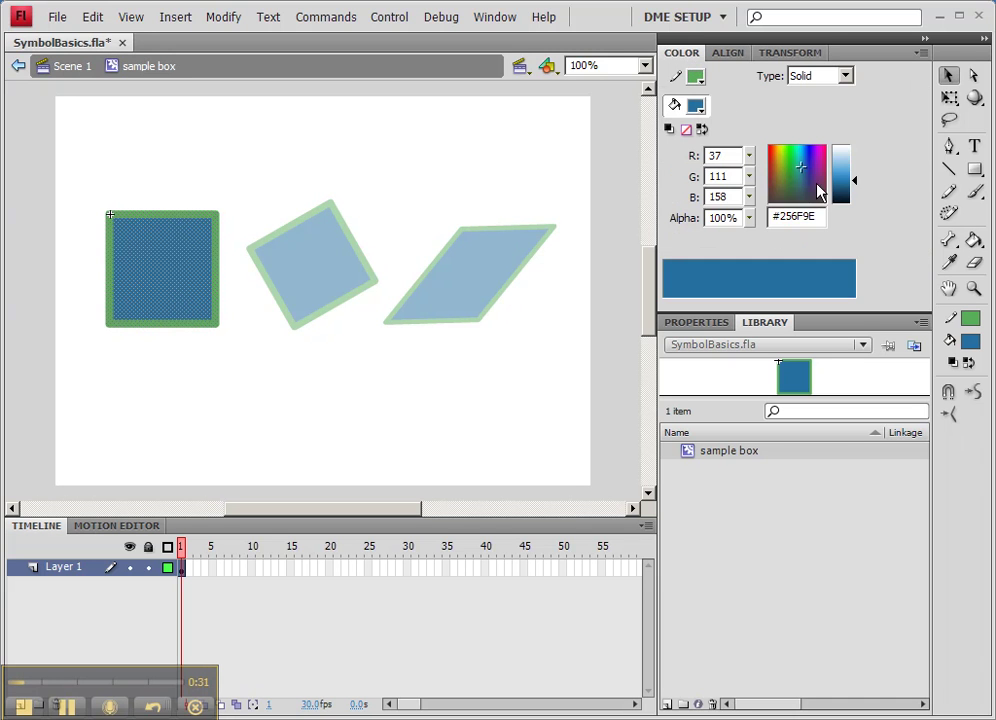
left_click(800, 172)
left_click_drag(800, 172, 782, 172)
left_click(854, 177)
double_click(330, 175)
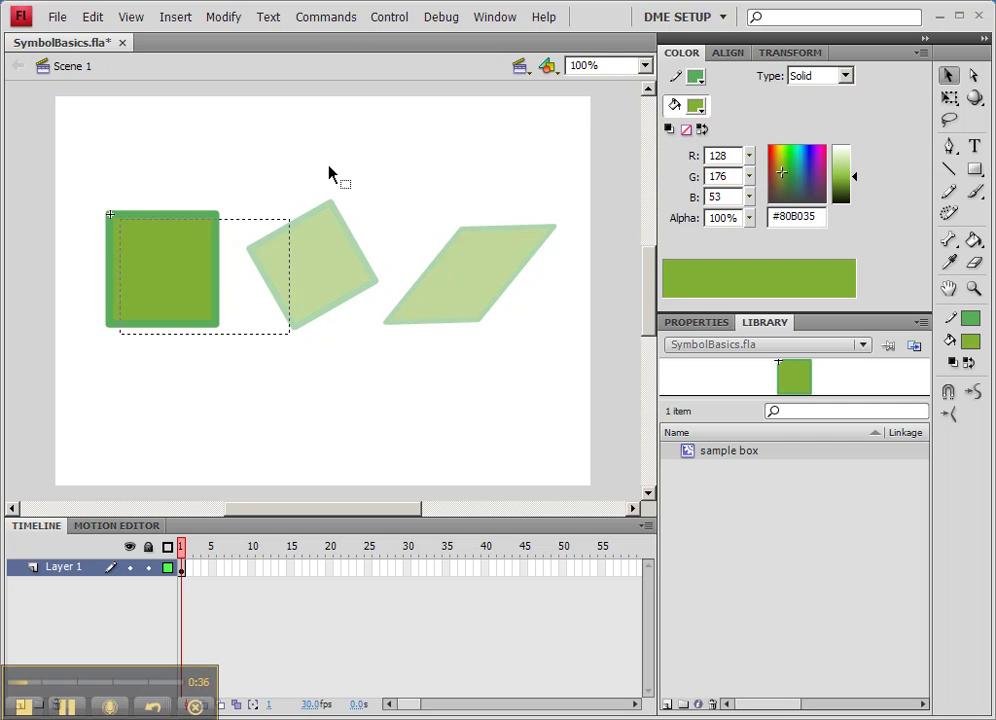
Edit the sample box symbol in place from the skewed instance, change its fill to #B18B34, and return to the scene
left_click(480, 280)
double_click(480, 280)
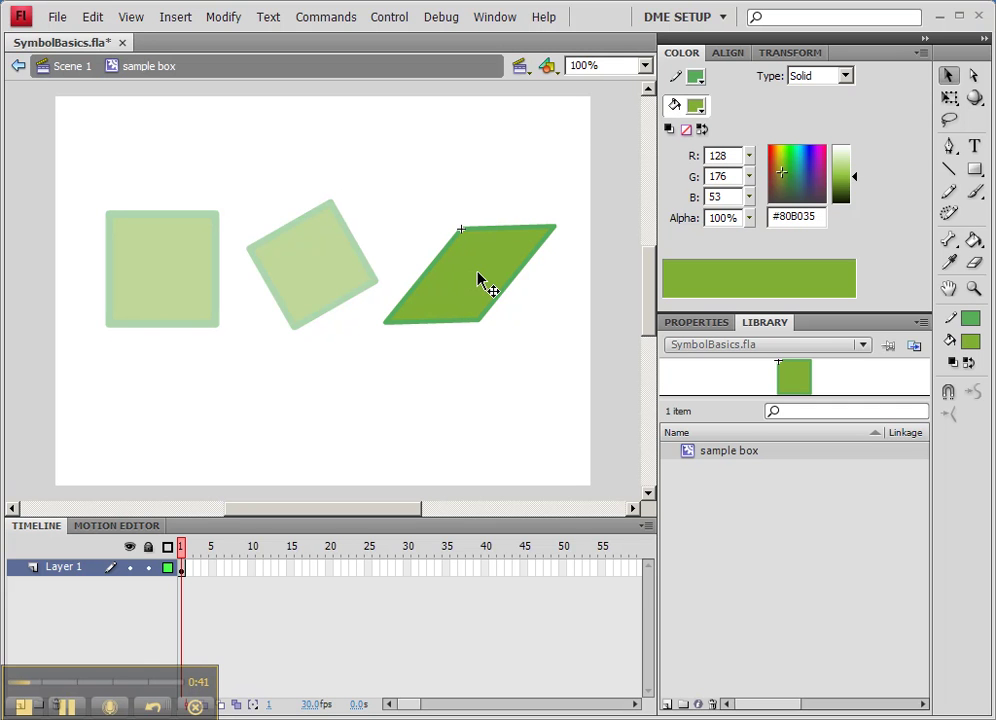
left_click(480, 280)
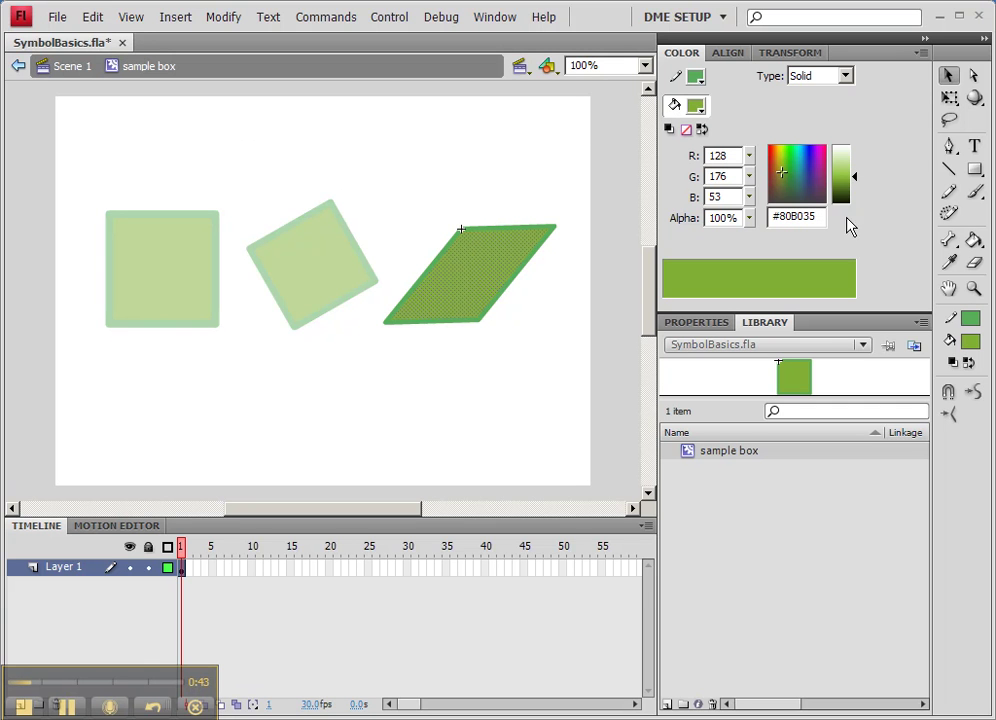
left_click_drag(812, 185, 775, 172)
double_click(526, 181)
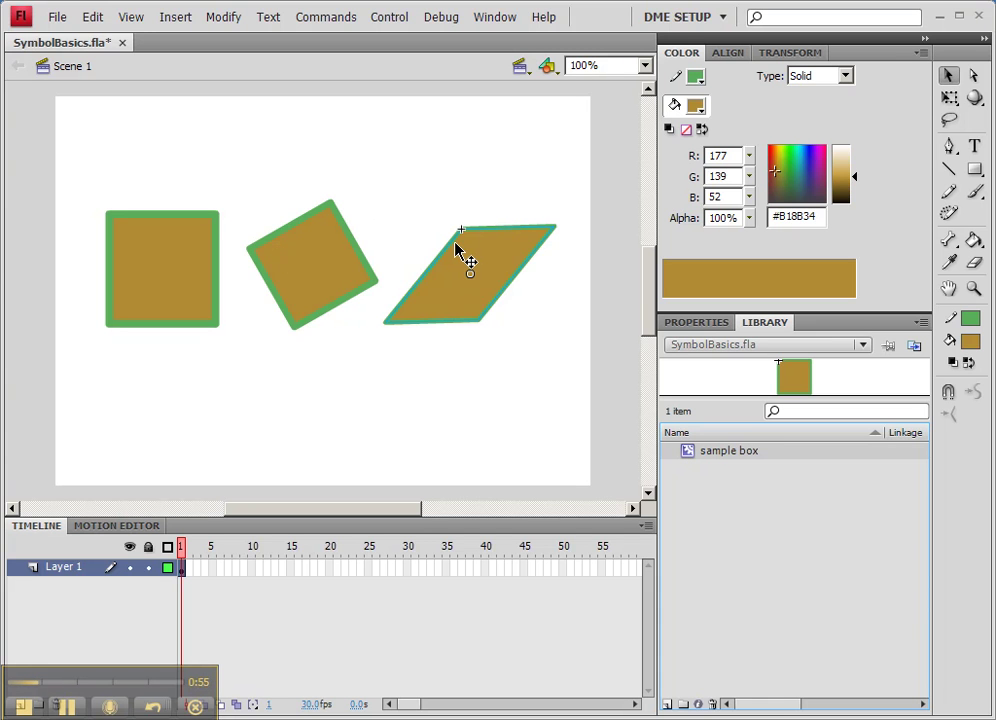
Select the box instances one after another, switching from the Selection tool to the Free Transform tool
left_click(321, 224)
left_click(161, 251)
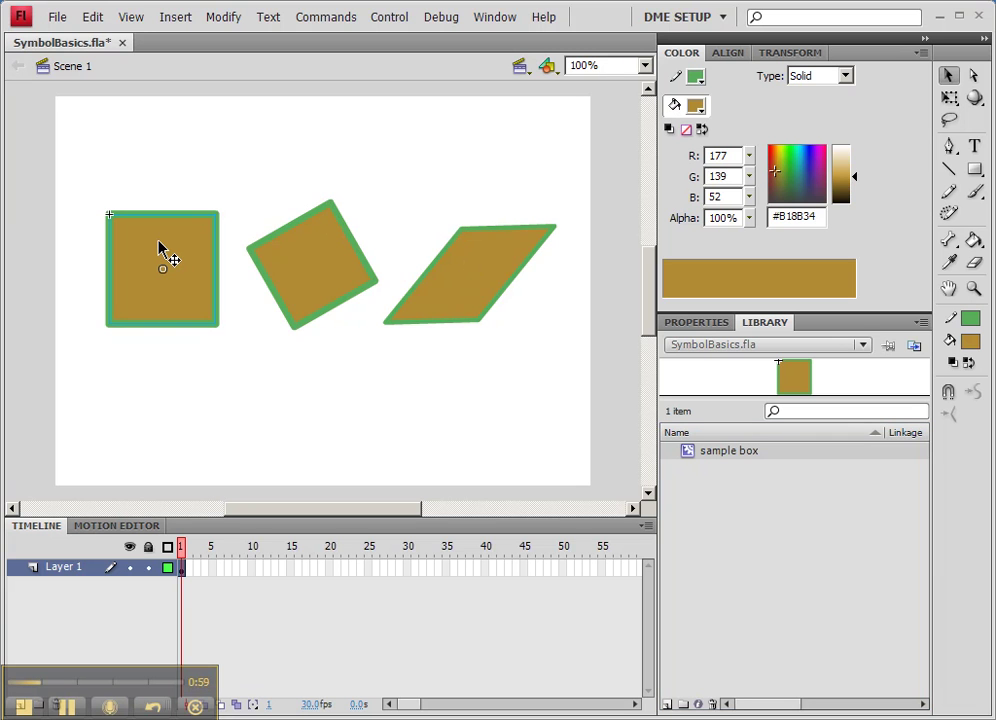
left_click(949, 99)
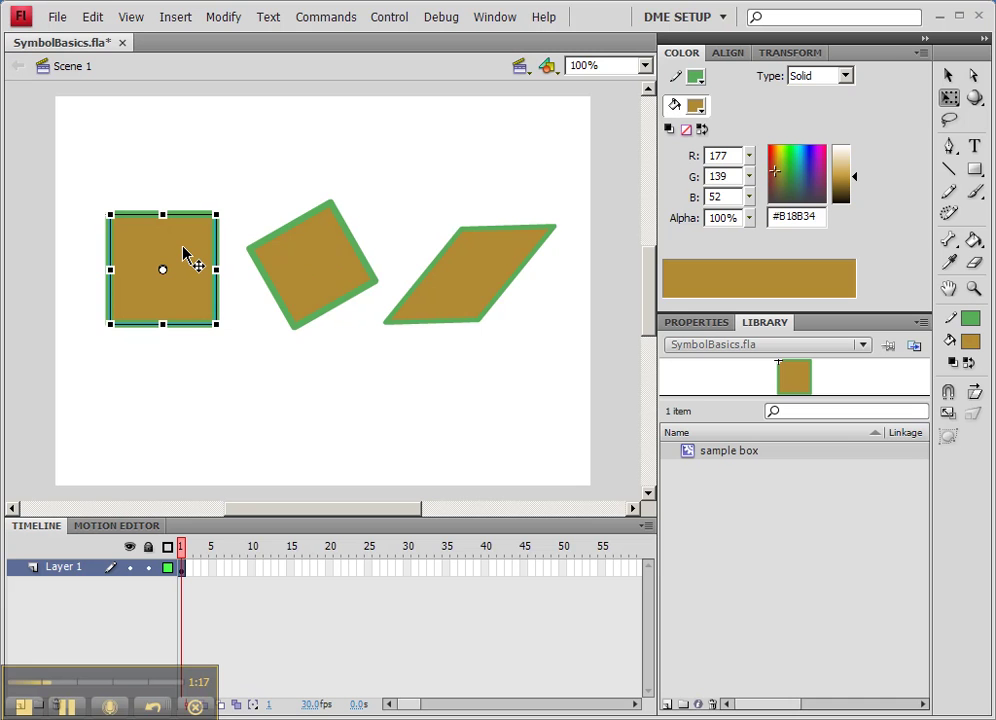
left_click(322, 262)
left_click(440, 268)
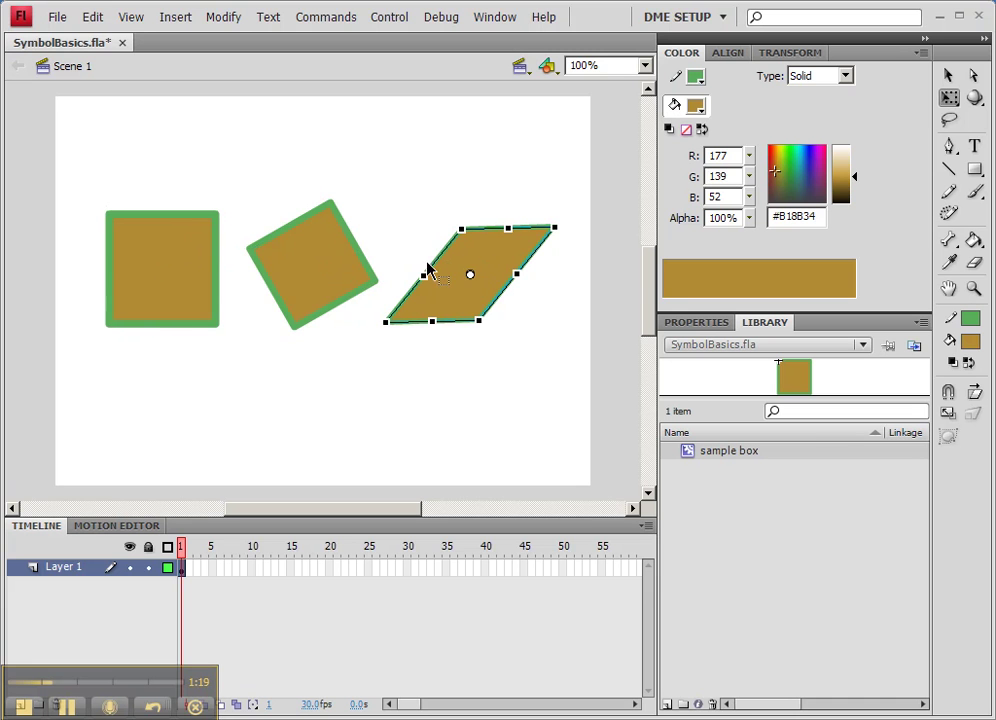
Turn on constrained scaling for the square instance, and undo a trial vertical stretch with Free Transform
left_click(193, 266)
left_click(800, 52)
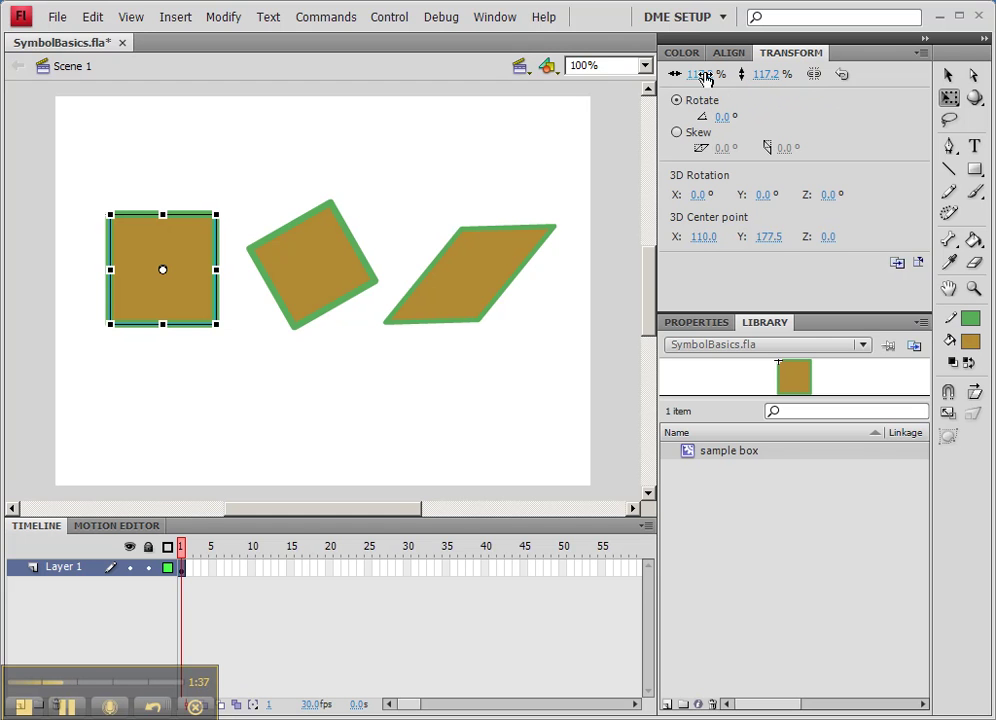
left_click(814, 75)
mouse_move(217, 214)
left_mouse_down()
mouse_move(240, 193)
mouse_move(245, 158)
mouse_move(201, 172)
mouse_move(271, 151)
mouse_move(216, 178)
mouse_move(260, 167)
mouse_move(218, 199)
mouse_move(258, 197)
mouse_move(217, 190)
left_mouse_up()
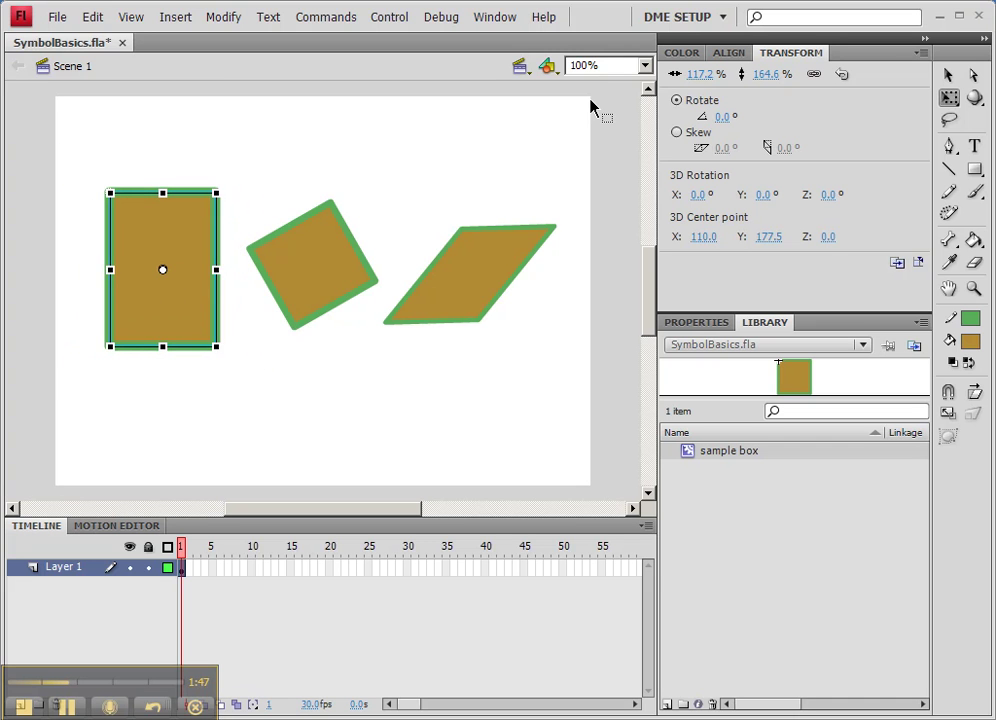
key("ctrl+z")
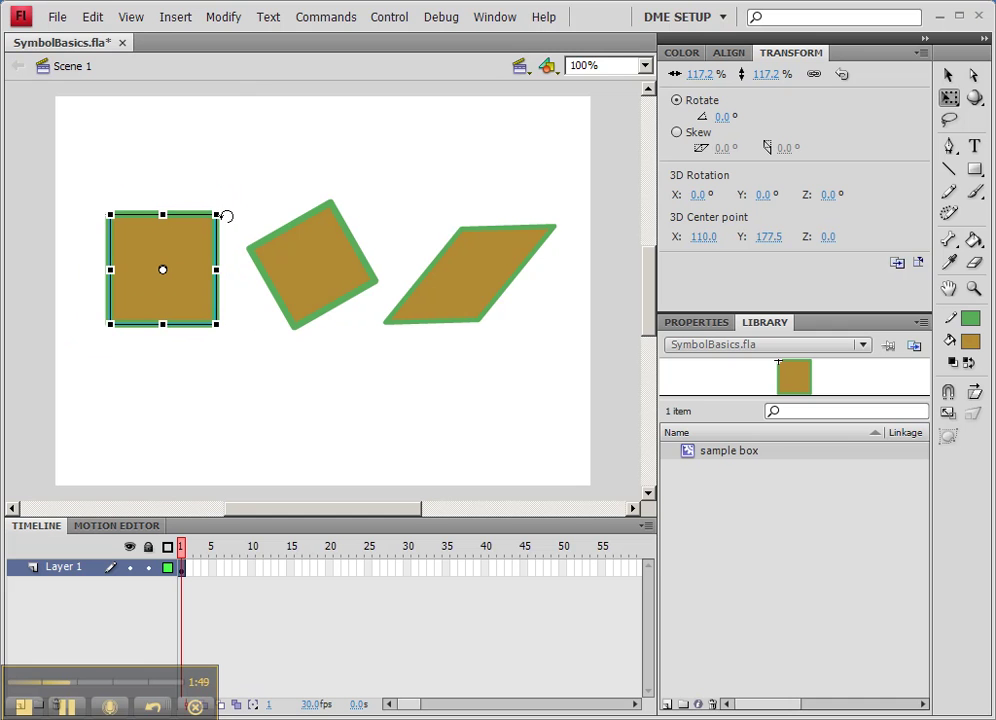
Scale the square instance proportionally to 150% in width and height
left_click_drag(763, 75, 794, 80)
left_click(764, 74)
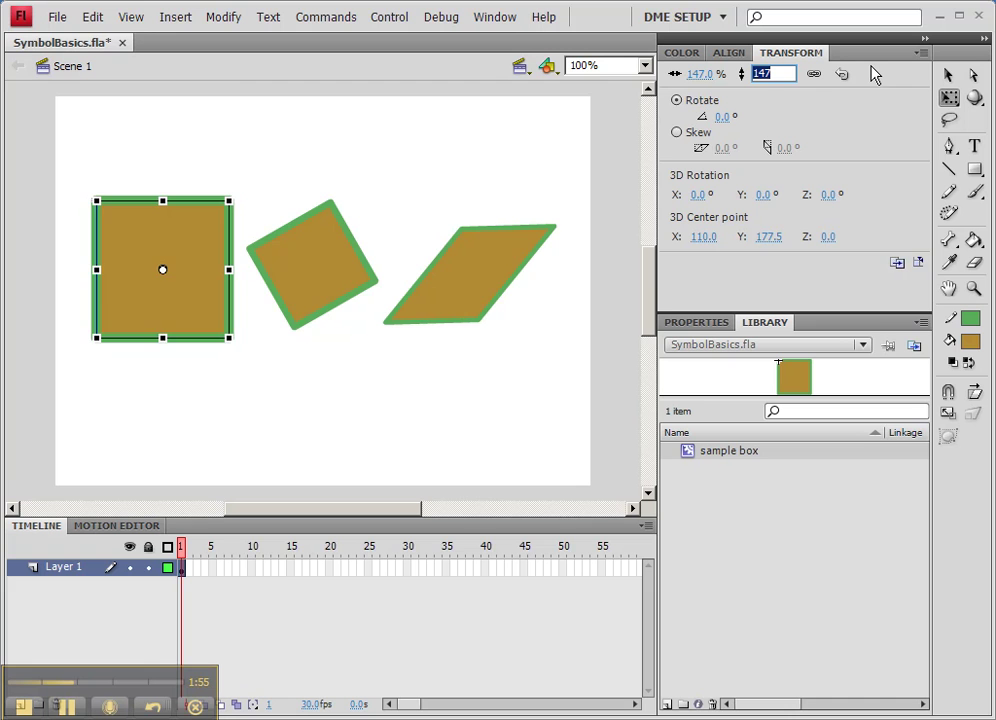
type("150")
key("Return")
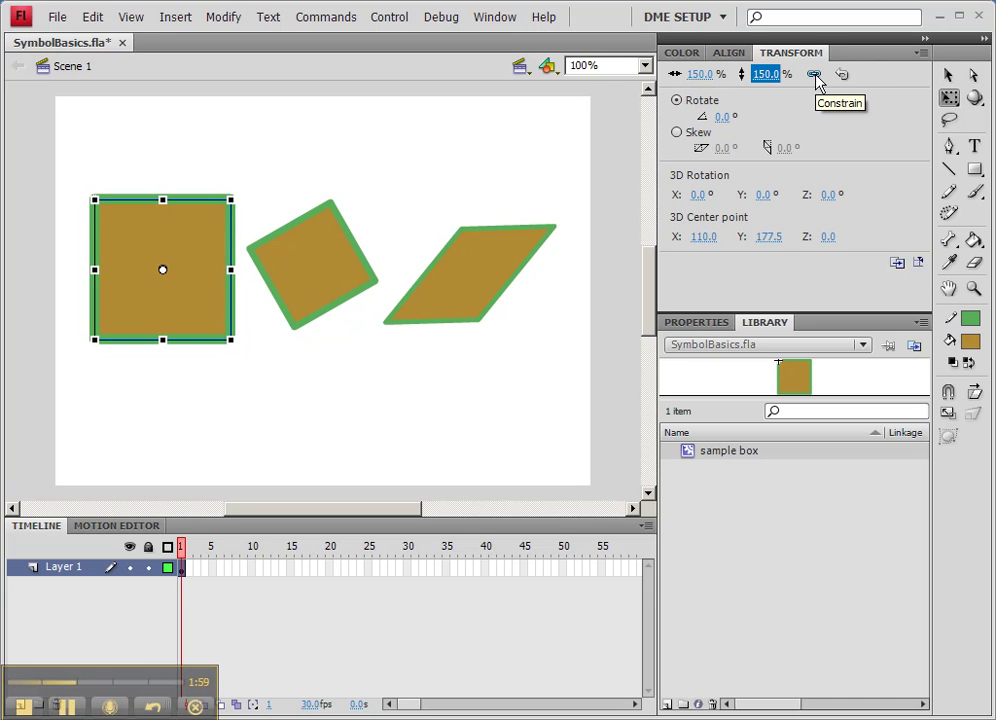
Set the middle box instance's rotation to 45 degrees
left_click(345, 260)
left_click(724, 117)
type("45")
key("Return")
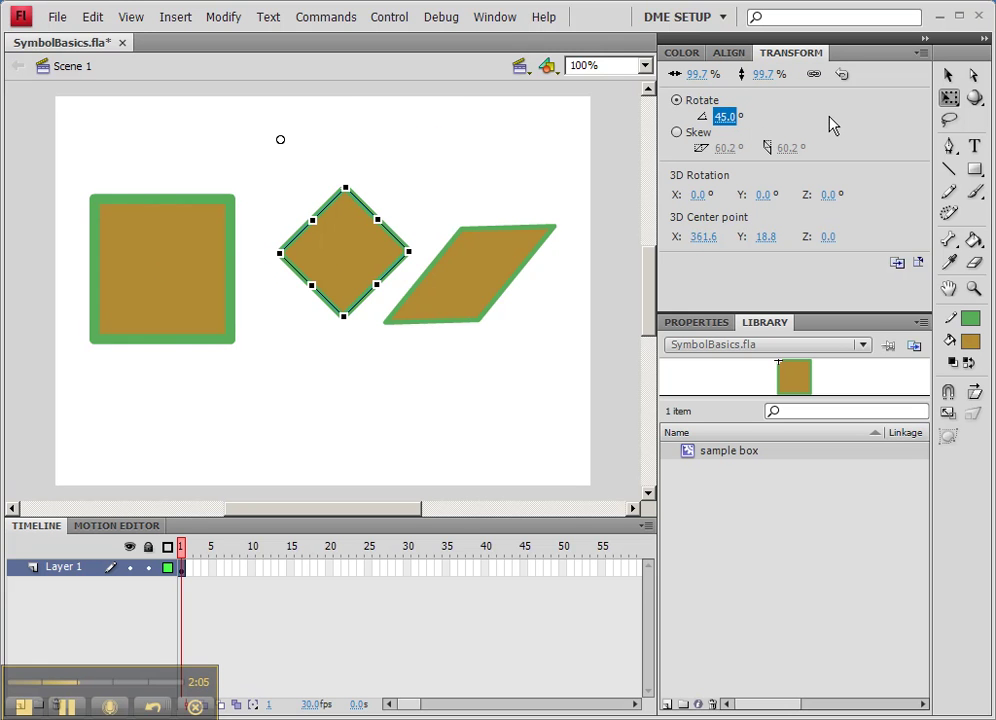
Set the vertical skew of the parallelogram instance to 42 degrees
left_click(452, 300)
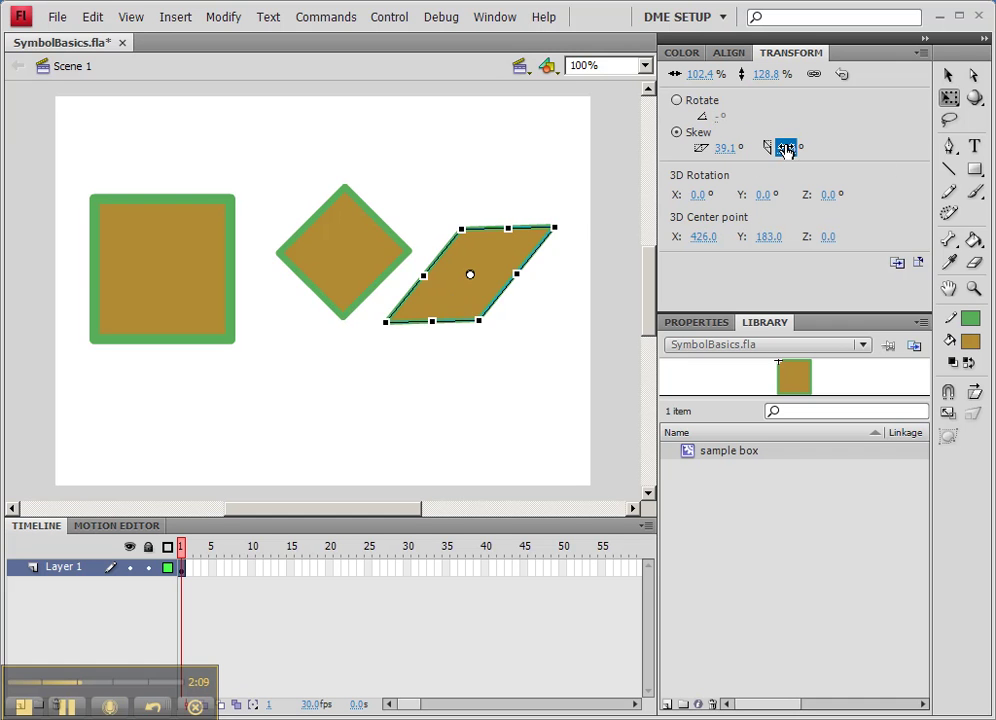
left_click_drag(787, 148, 750, 147)
type("42")
key("Return")
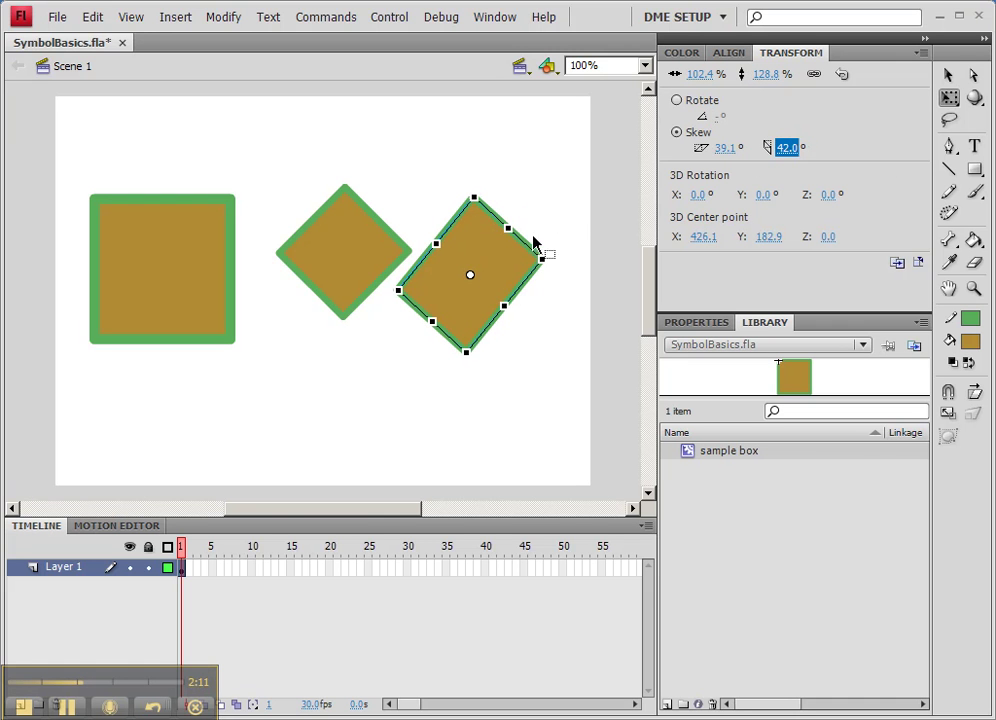
Move the middle diamond instance slightly left and give it a Brightness color effect of -41%
left_click(367, 262)
left_click_drag(367, 262, 352, 262)
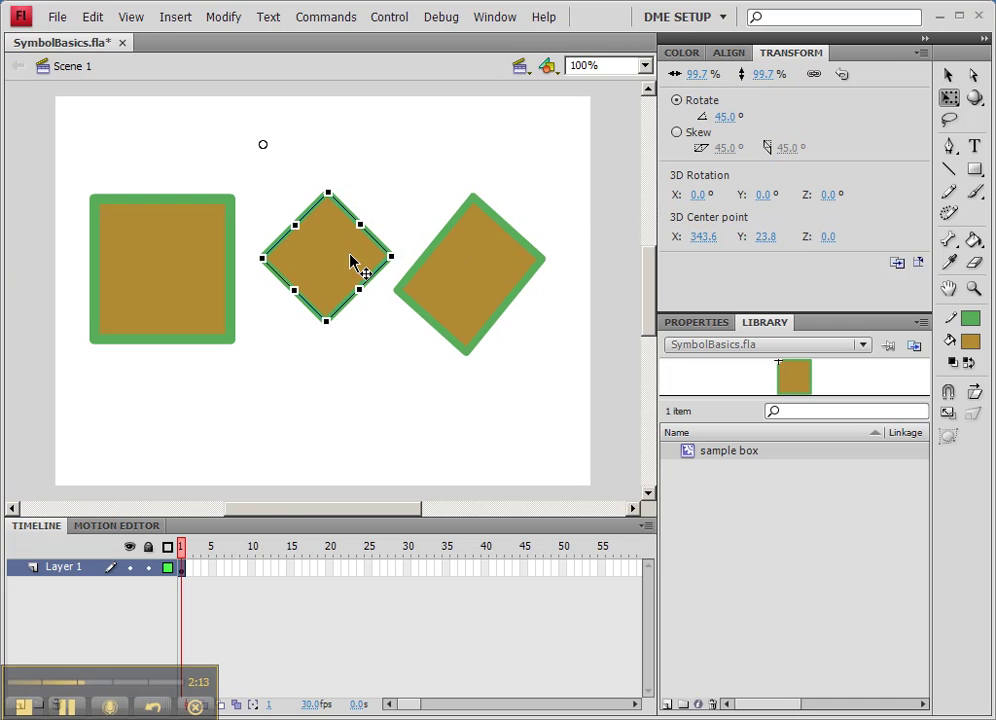
left_click(701, 326)
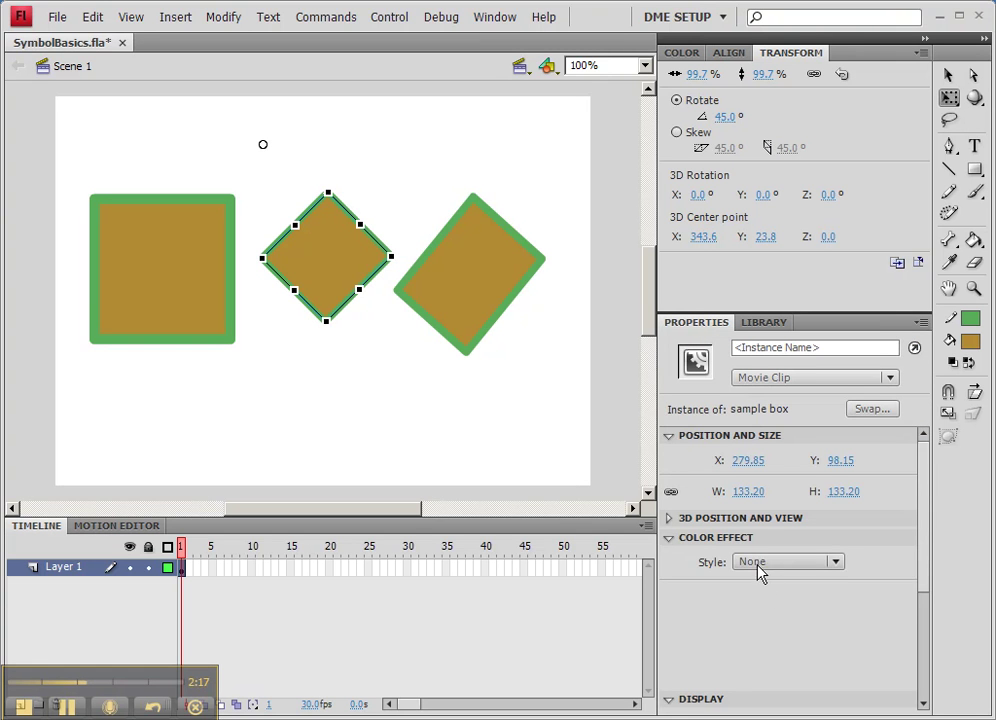
left_click_drag(925, 480, 927, 522)
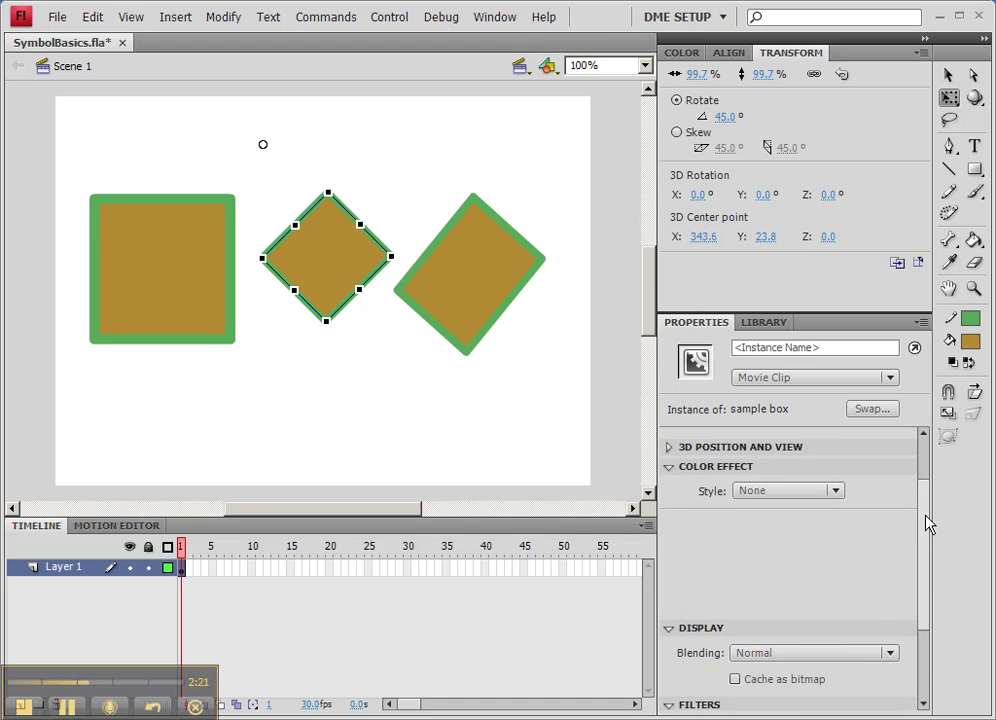
left_click(759, 493)
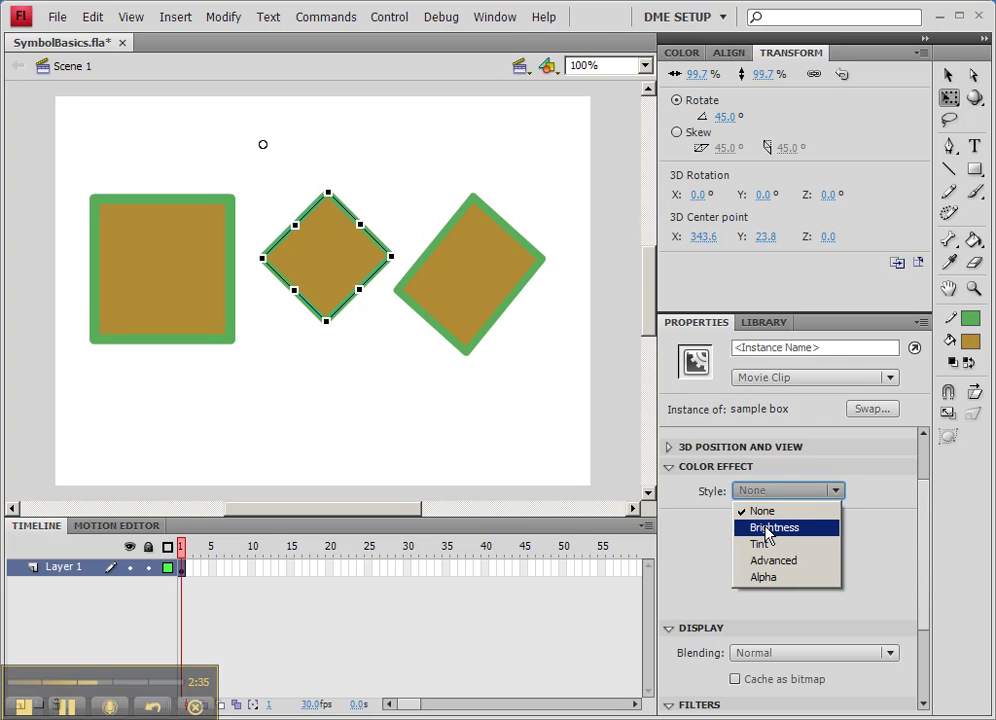
left_click(766, 528)
mouse_move(763, 522)
left_mouse_down()
mouse_move(763, 534)
mouse_move(831, 529)
mouse_move(754, 530)
mouse_move(799, 528)
mouse_move(769, 525)
left_mouse_up()
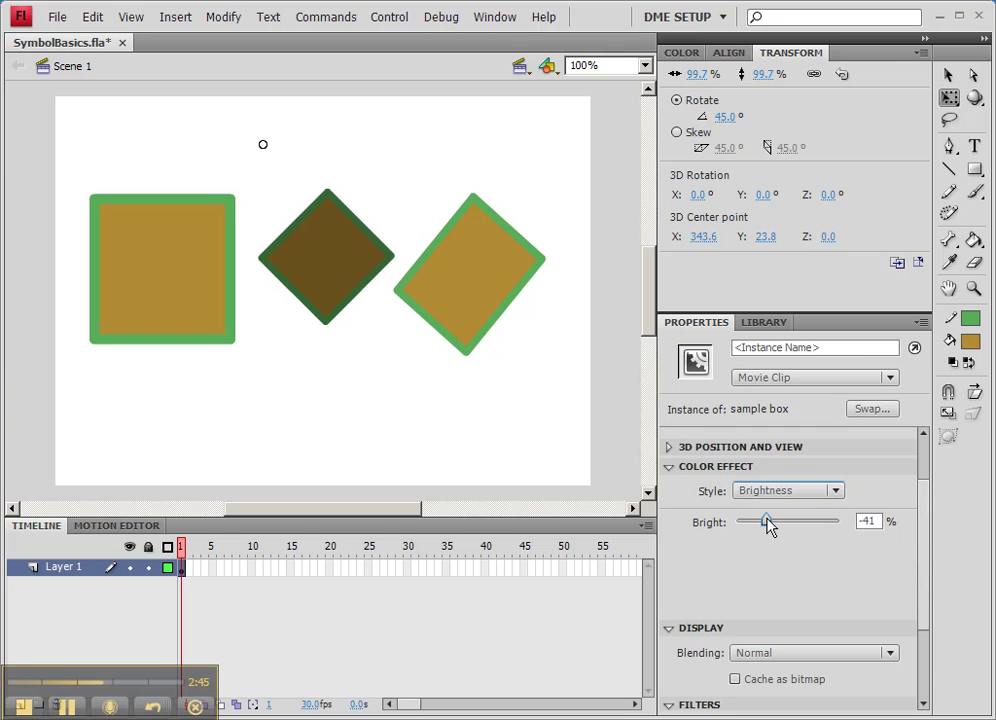
Apply a Brightness color effect of 42% to the rightmost box instance
left_click(470, 310)
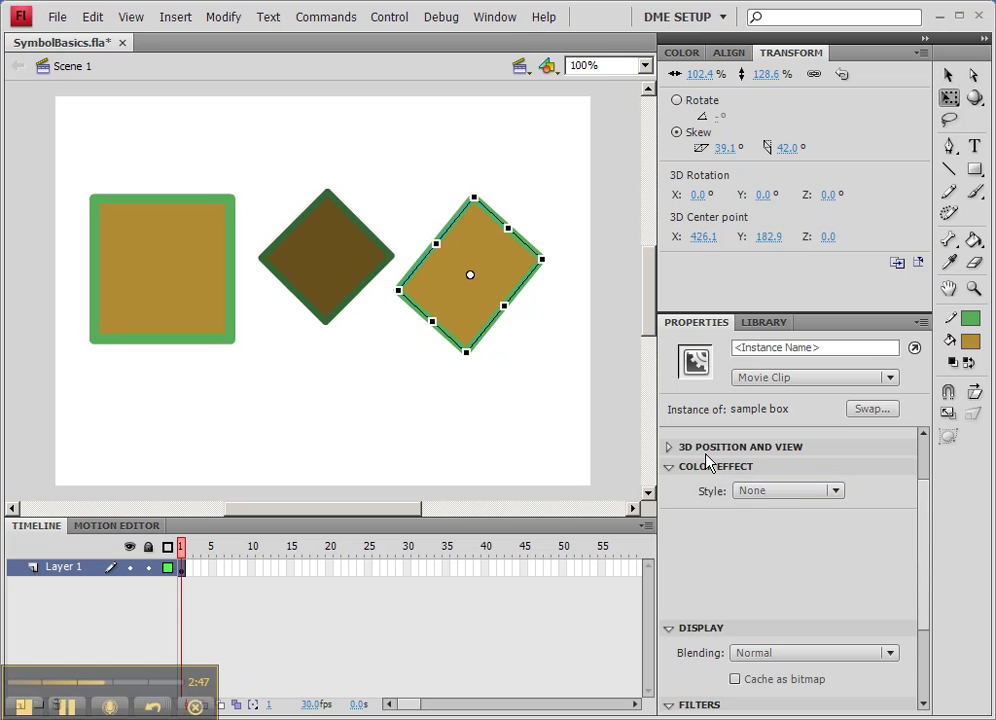
left_click(782, 491)
left_click(774, 528)
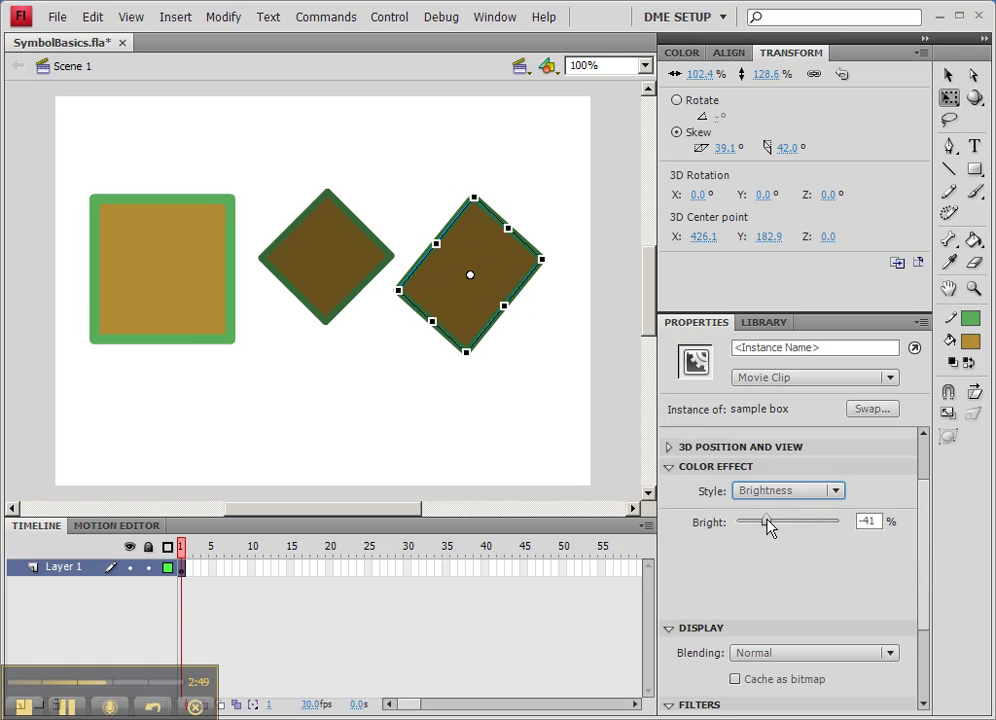
left_click_drag(769, 526, 811, 529)
Open the sample box symbol from the dark diamond instance to inspect its original colors, and return to the scene
left_click(357, 266)
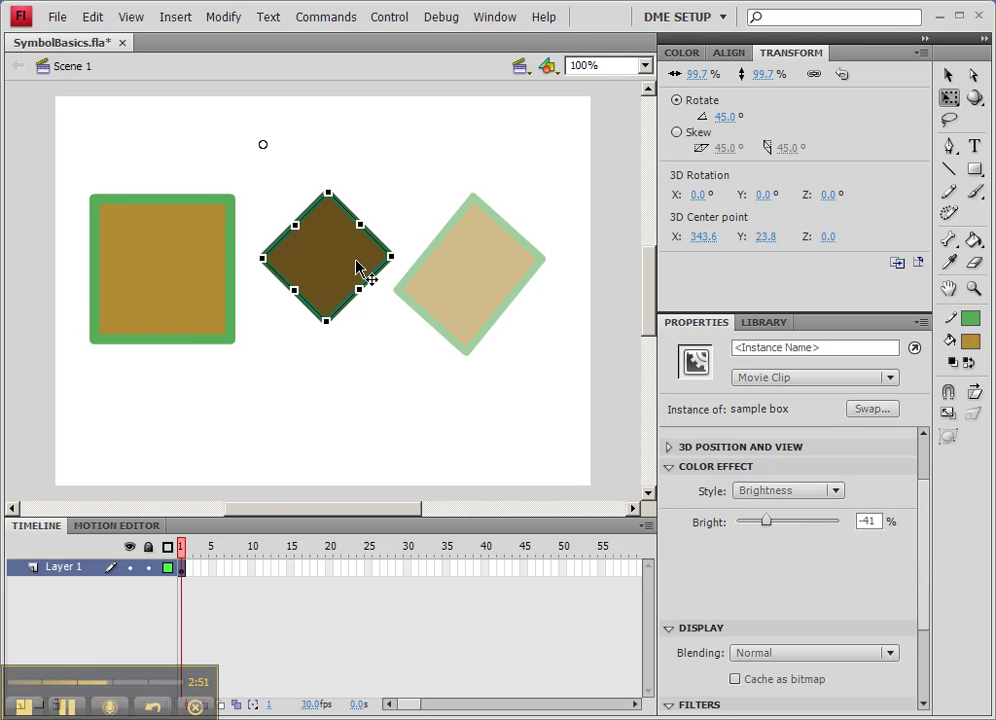
double_click(361, 266)
left_click(349, 250)
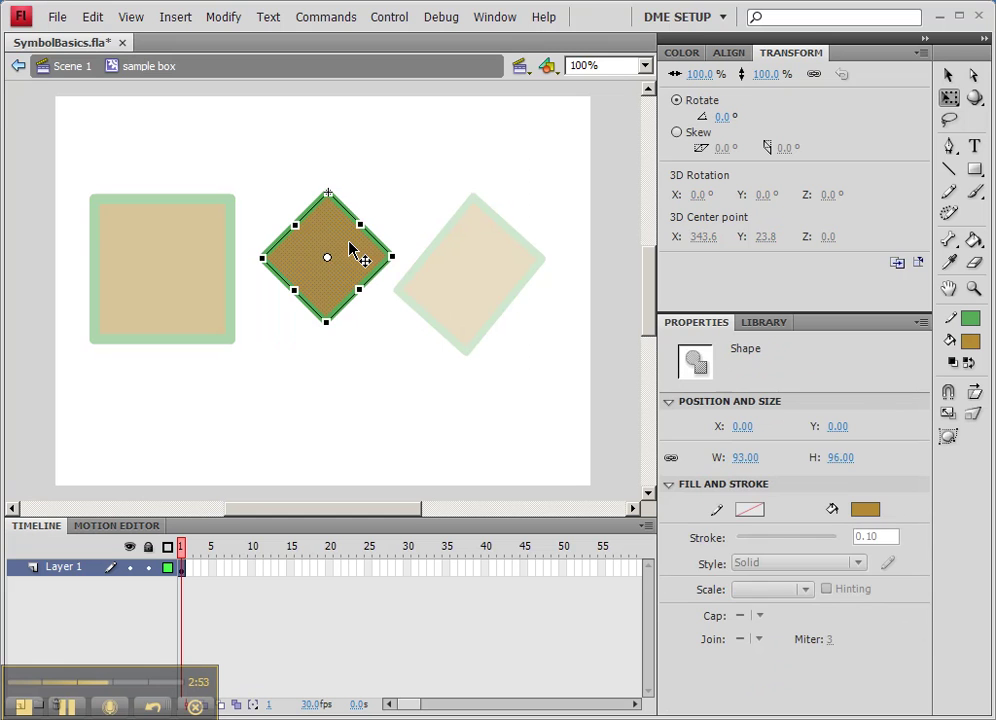
double_click(391, 187)
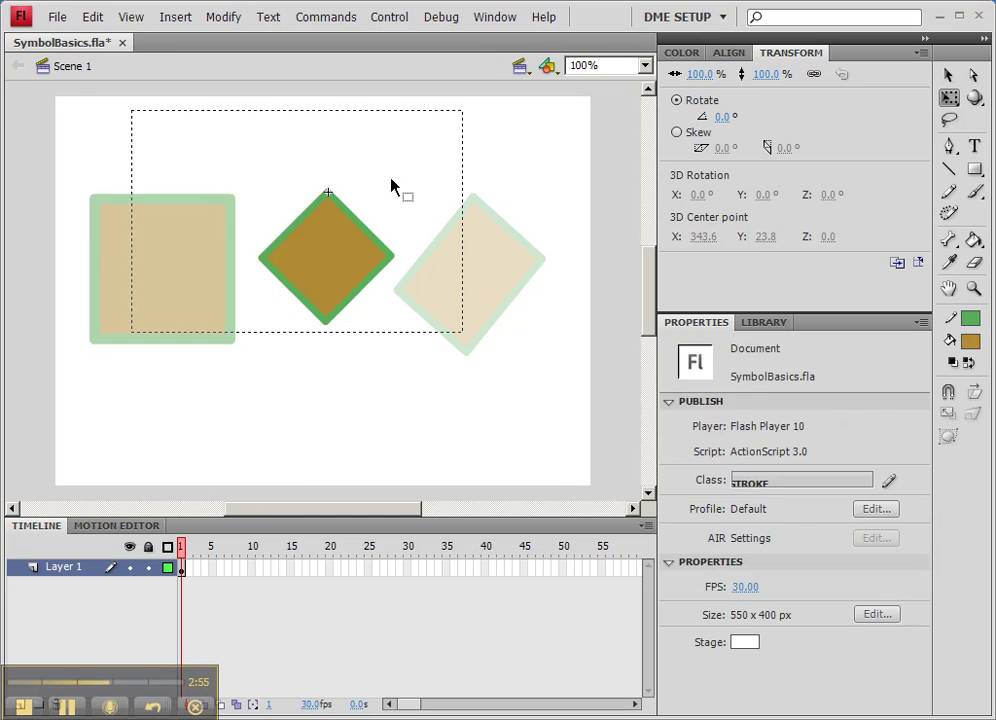
left_click(438, 273)
key("ctrl+z")
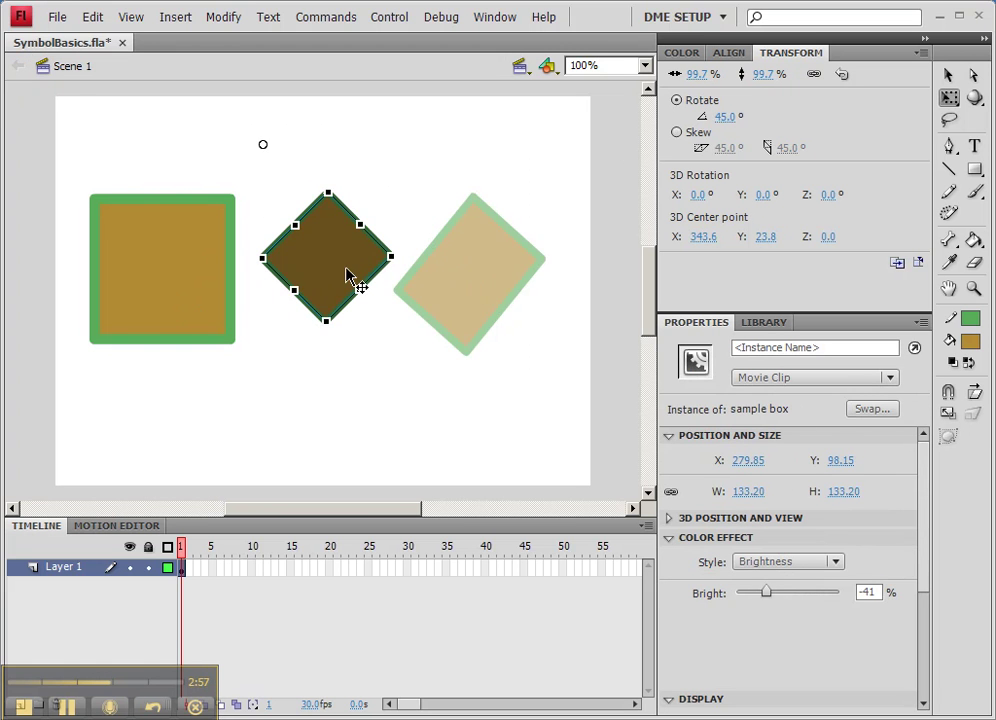
Switch the rightmost instance's color effect to Tint and set the tint amount to 88%
left_click(470, 288)
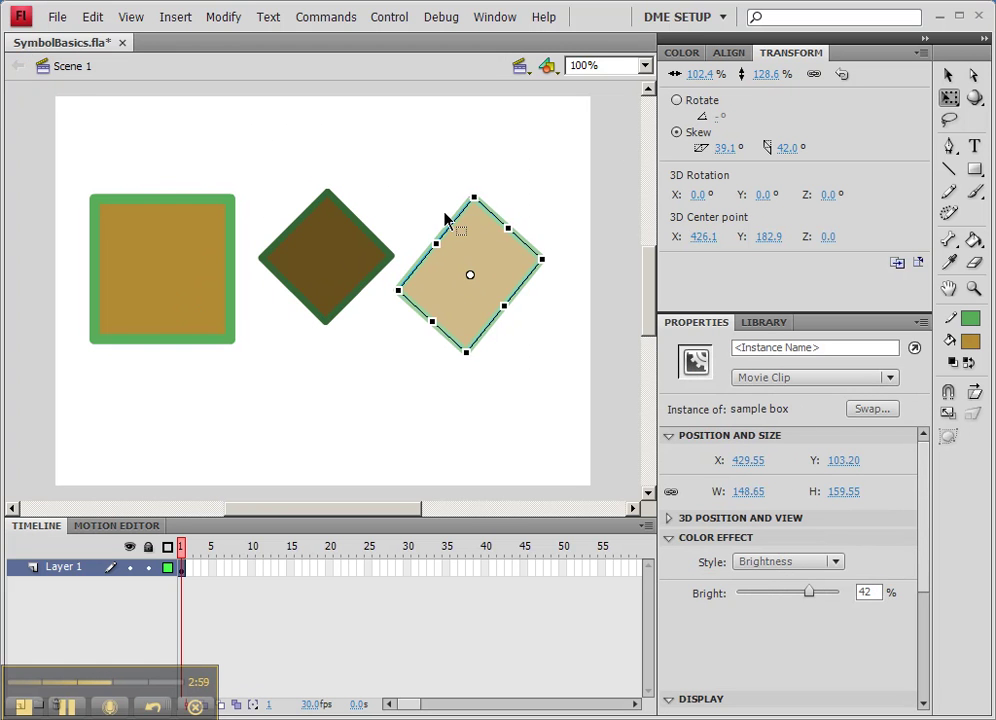
left_click(790, 563)
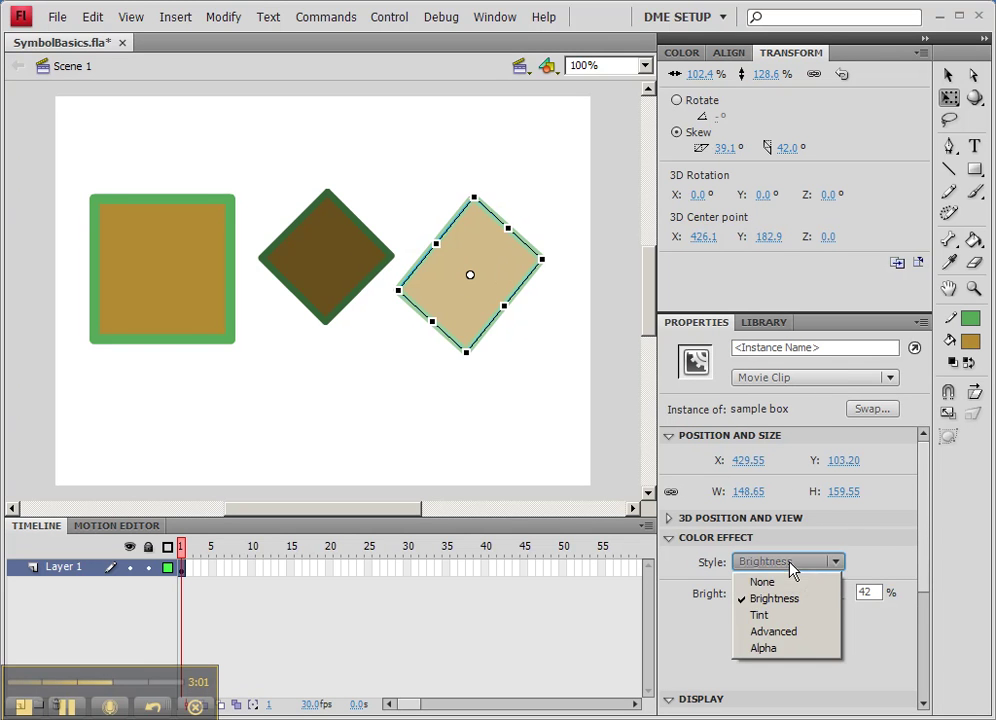
left_click(774, 614)
mouse_move(840, 591)
left_mouse_down()
mouse_move(767, 596)
mouse_move(851, 596)
mouse_move(781, 598)
mouse_move(826, 593)
left_mouse_up()
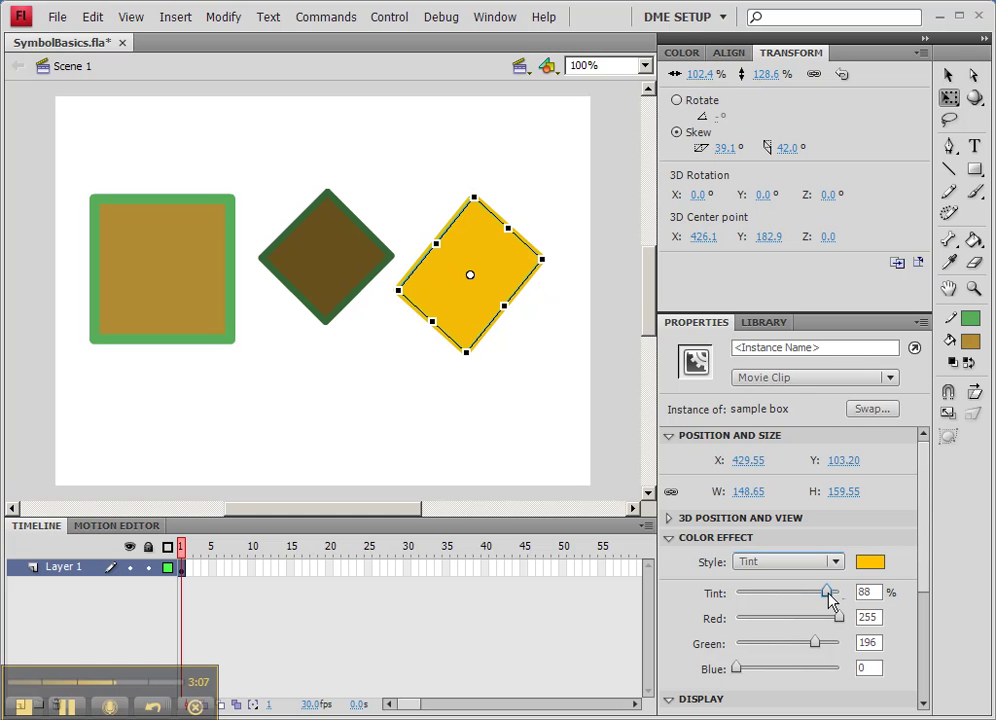
Change the rightmost instance's tint color to pink with red 248, green 161 and blue 197, at 65% tint
left_click(873, 568)
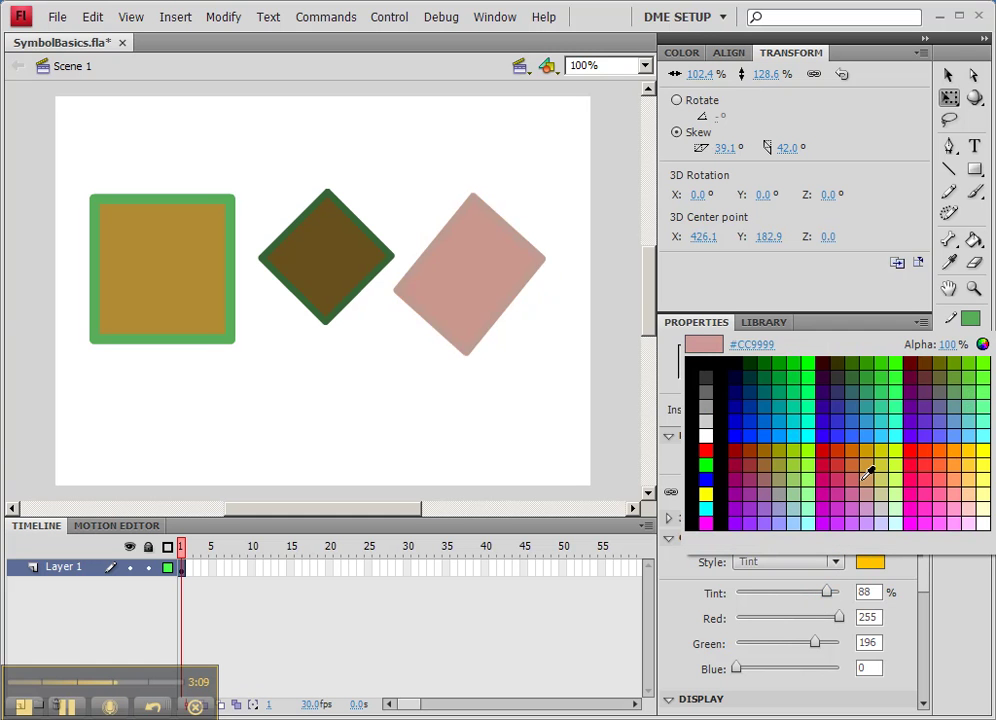
left_click(846, 428)
left_click(500, 160)
left_click(507, 247)
left_click_drag(756, 619, 837, 622)
left_click_drag(756, 645, 818, 677)
left_click_drag(827, 592, 807, 594)
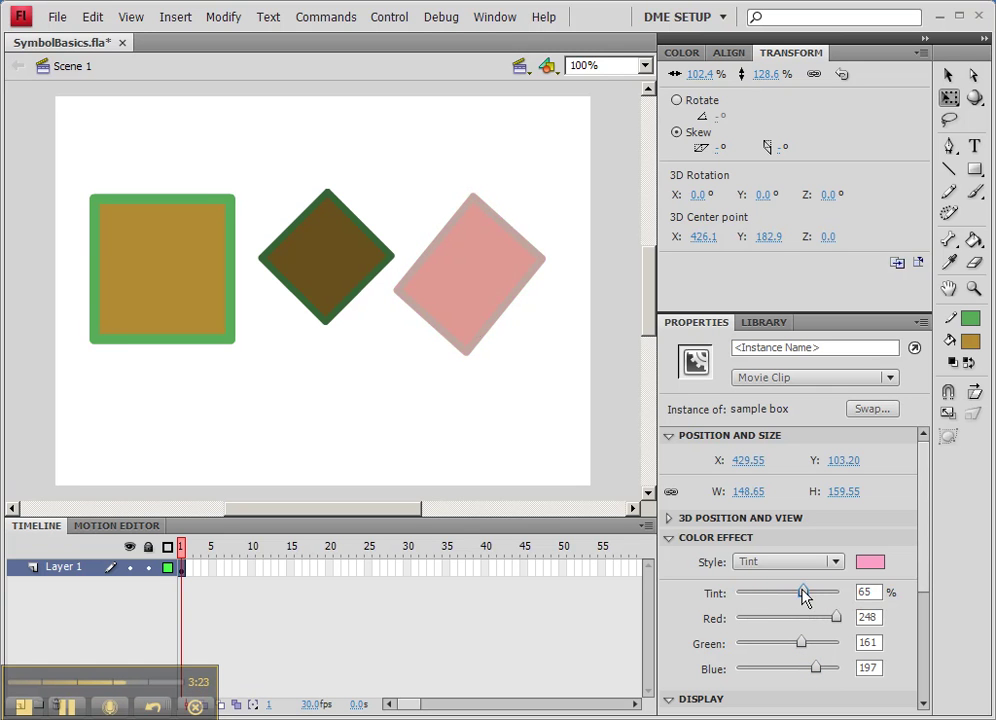
Switch the rightmost instance's color effect from Tint to Advanced, and on to Alpha with an alpha of 36%
left_click(803, 563)
left_click(773, 631)
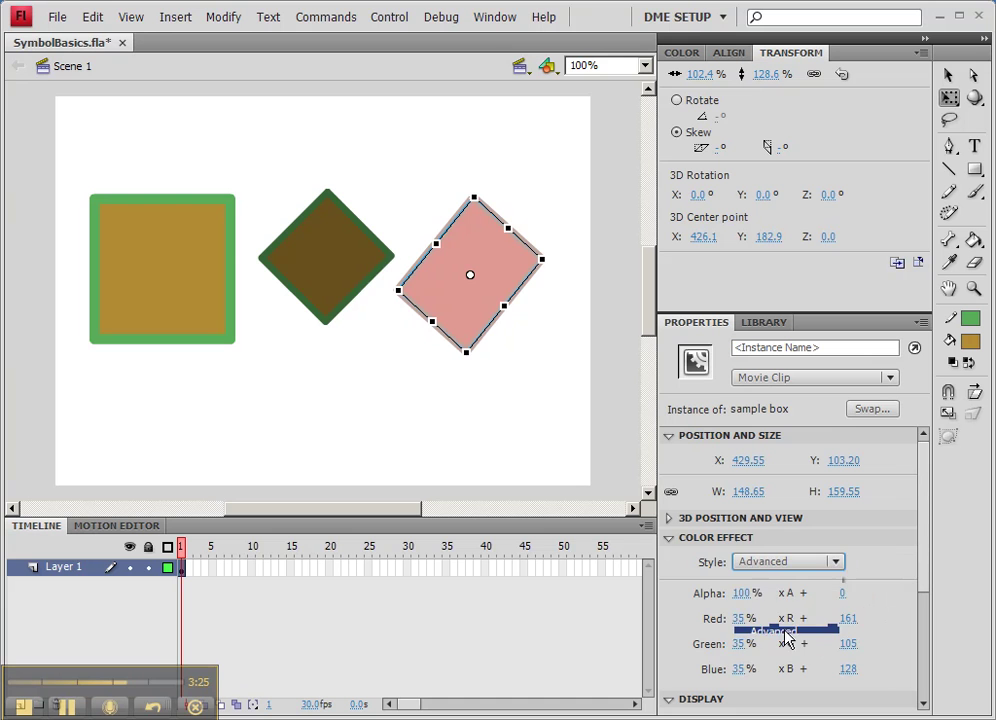
left_click(766, 563)
left_click(775, 648)
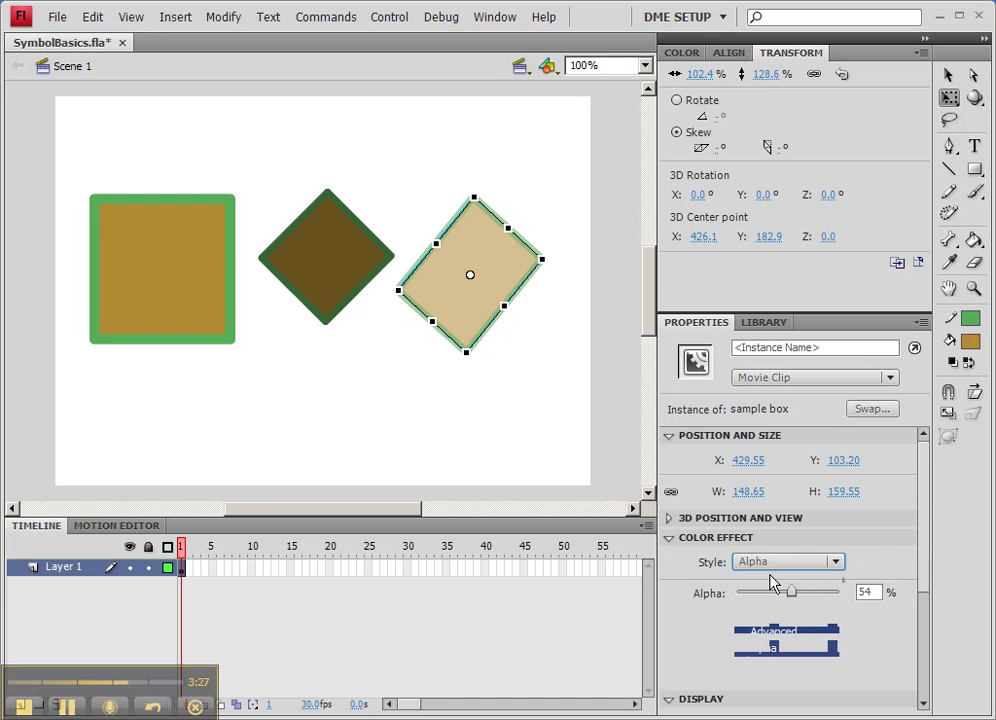
mouse_move(792, 592)
left_mouse_down()
mouse_move(857, 598)
mouse_move(747, 596)
mouse_move(776, 600)
left_mouse_up()
Lower the rightmost instance's alpha slightly, inspect its overlapping stroke and fill unselected, and raise the alpha to 62%
left_click(530, 376)
key("ctrl+=")
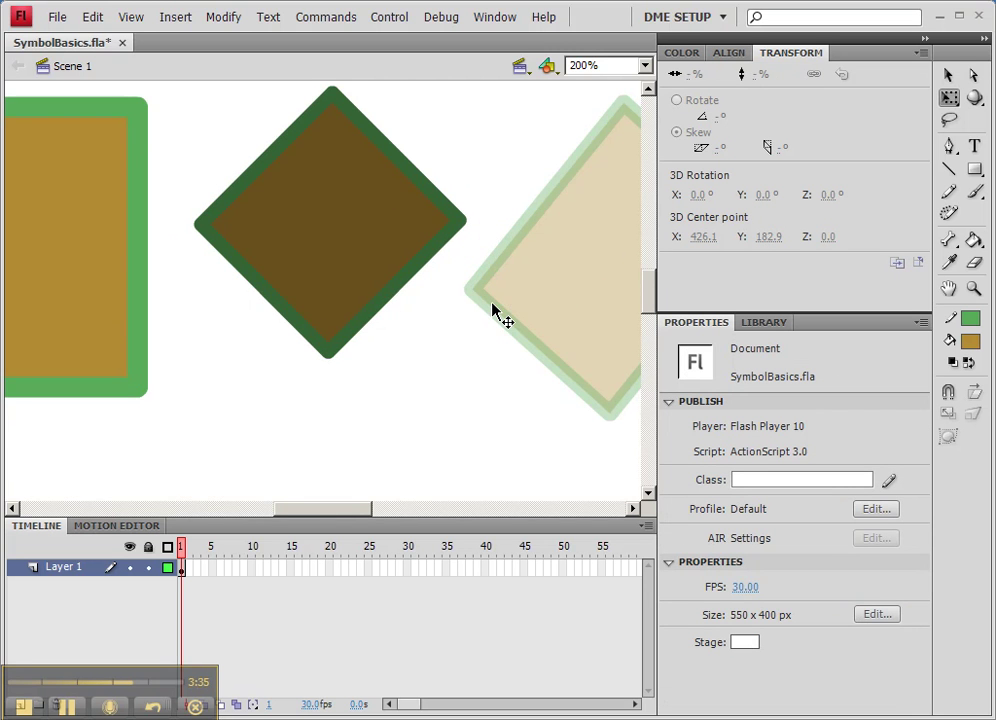
left_click_drag(507, 305, 354, 301)
left_click(465, 213)
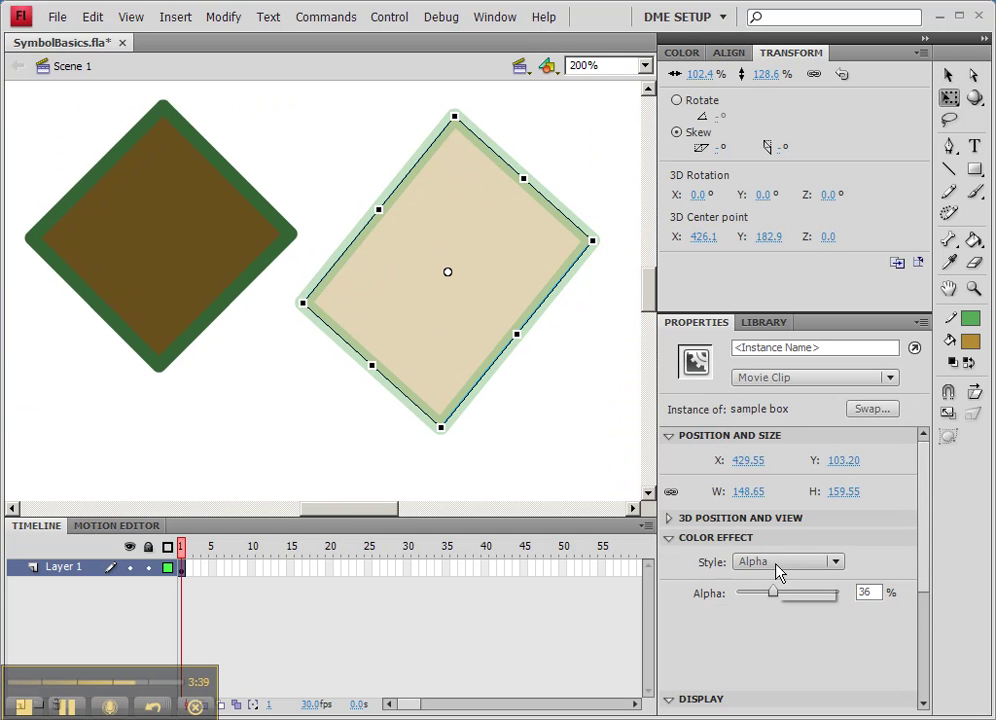
mouse_move(771, 594)
left_mouse_down()
mouse_move(750, 596)
mouse_move(768, 596)
left_mouse_up()
left_click(519, 396)
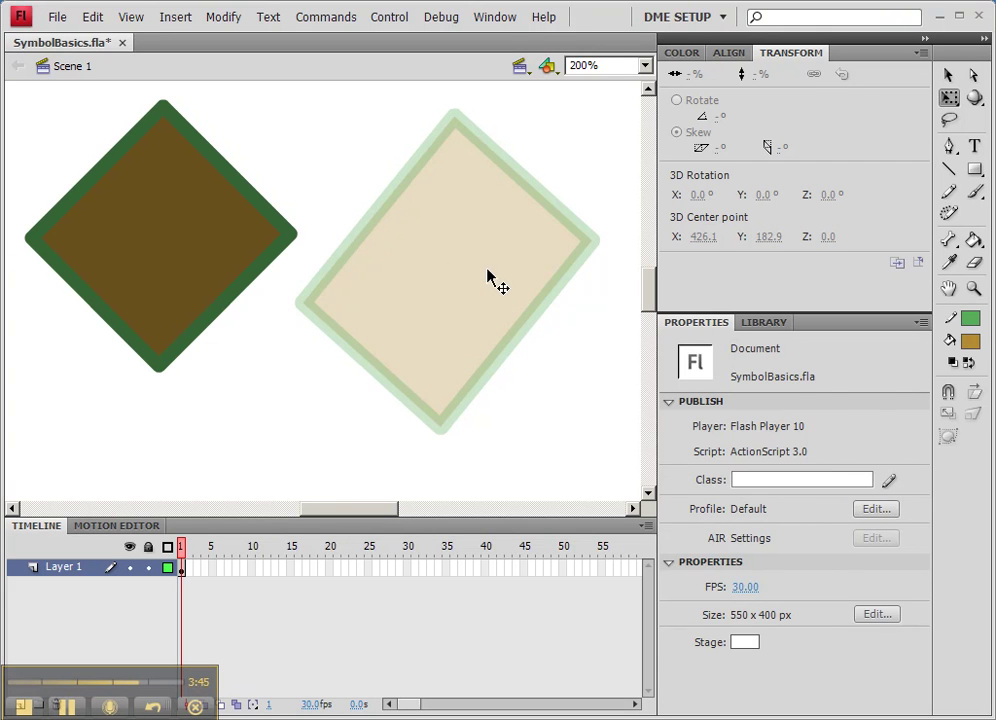
left_click(514, 314)
left_click_drag(770, 592, 800, 594)
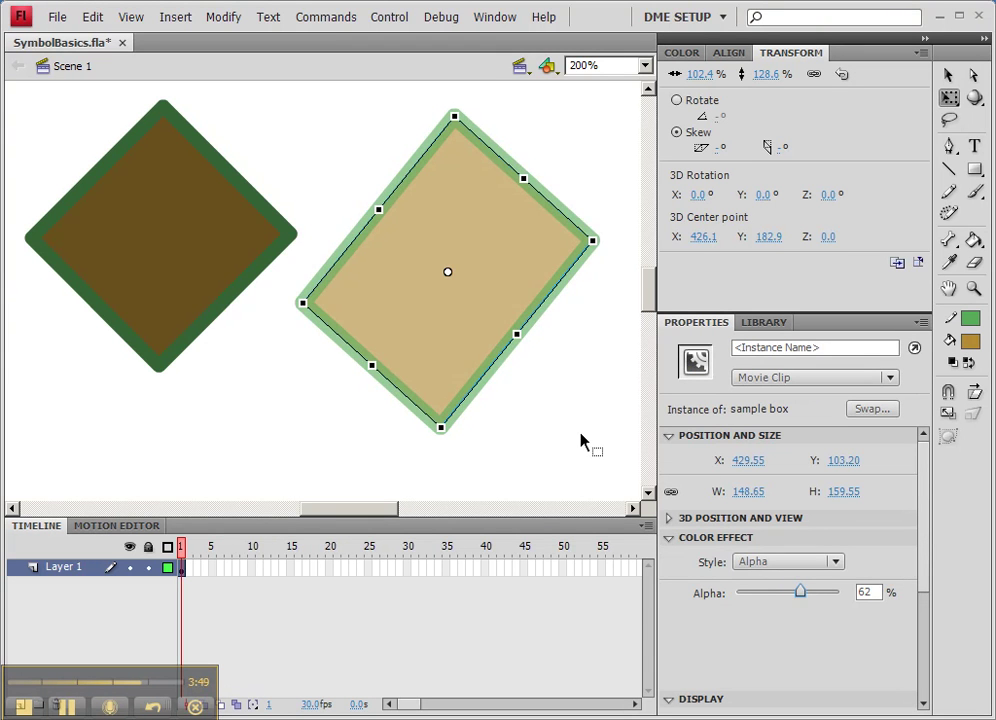
View the rightmost instance's Advanced color settings, and reset its color effect style to None
left_click(750, 562)
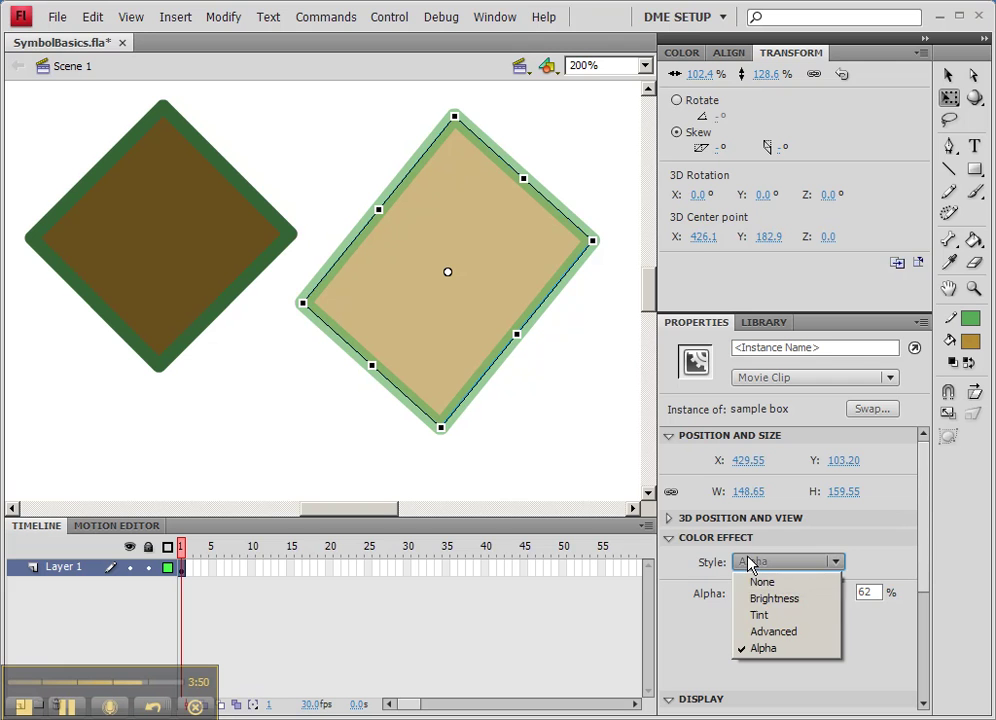
left_click(783, 632)
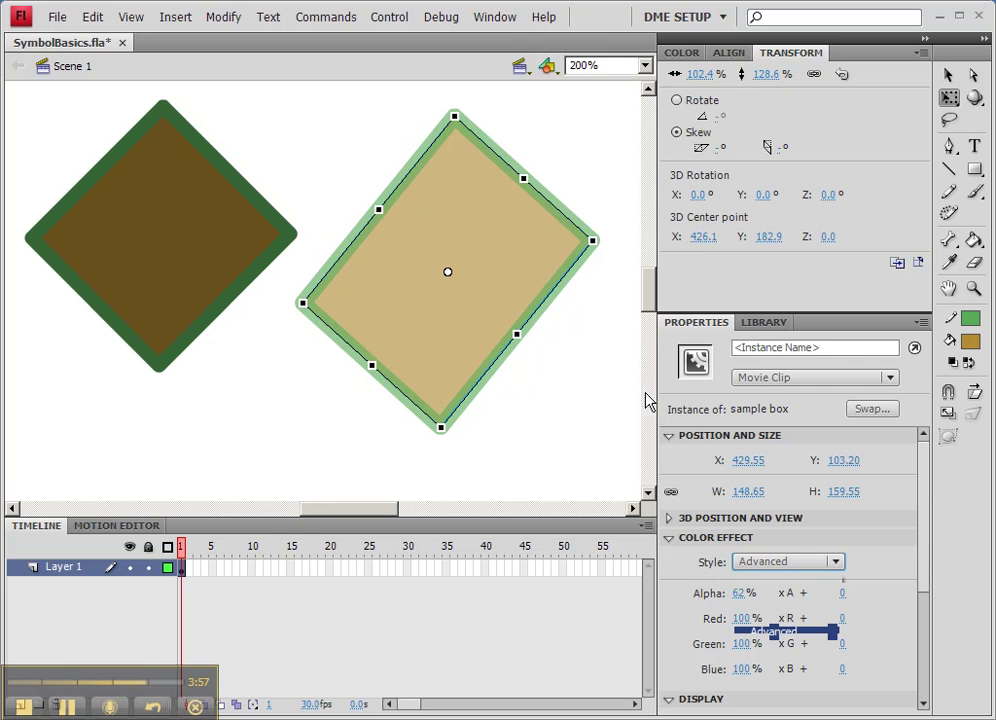
left_click(766, 563)
left_click(767, 581)
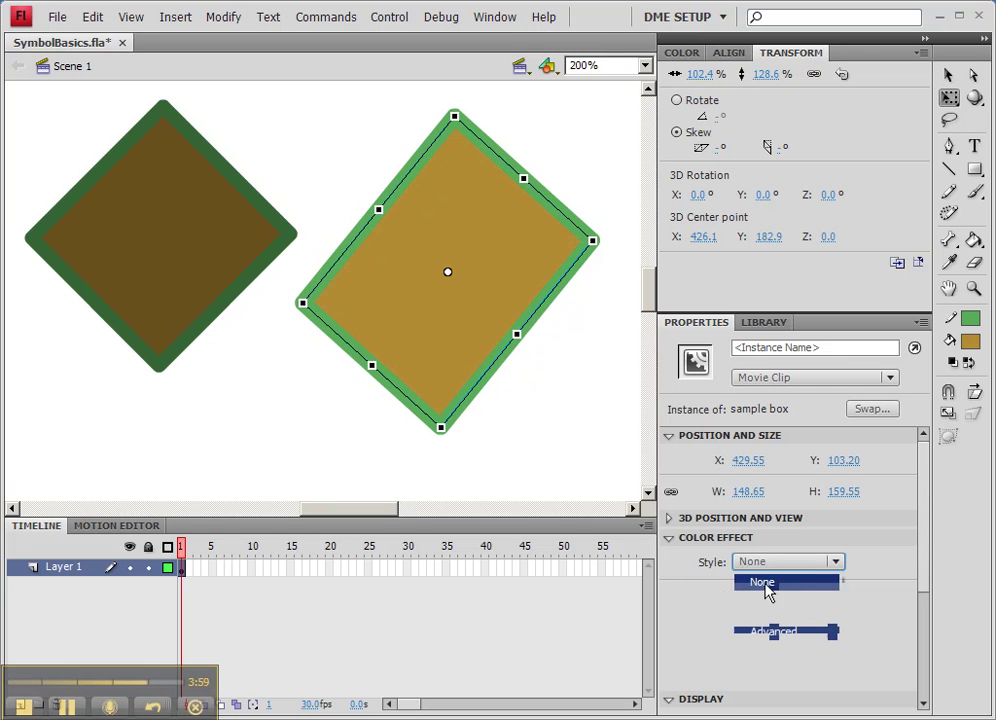
Apply the Advanced color effect to the rightmost instance with alpha at 41% and an alpha offset of -33
left_click(772, 565)
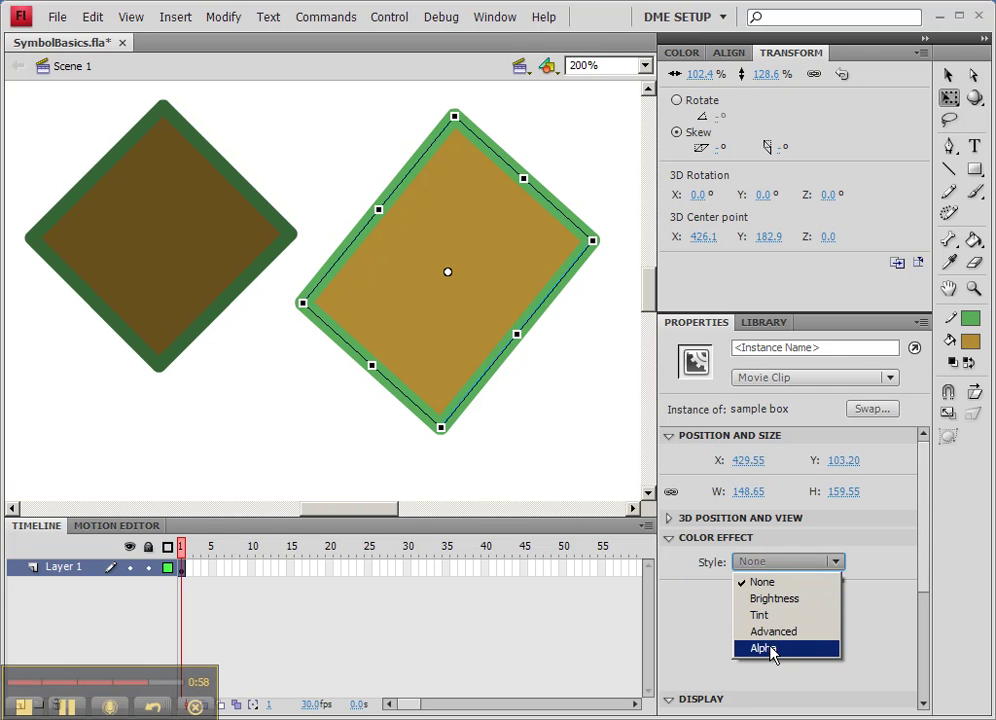
left_click(771, 633)
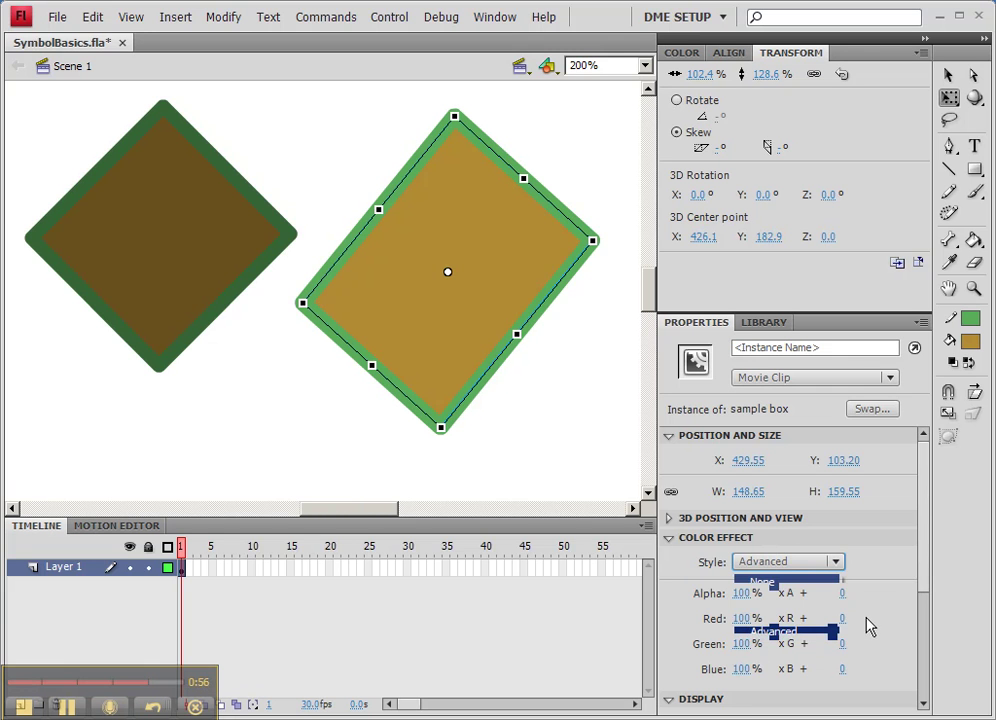
left_click_drag(926, 570, 920, 611)
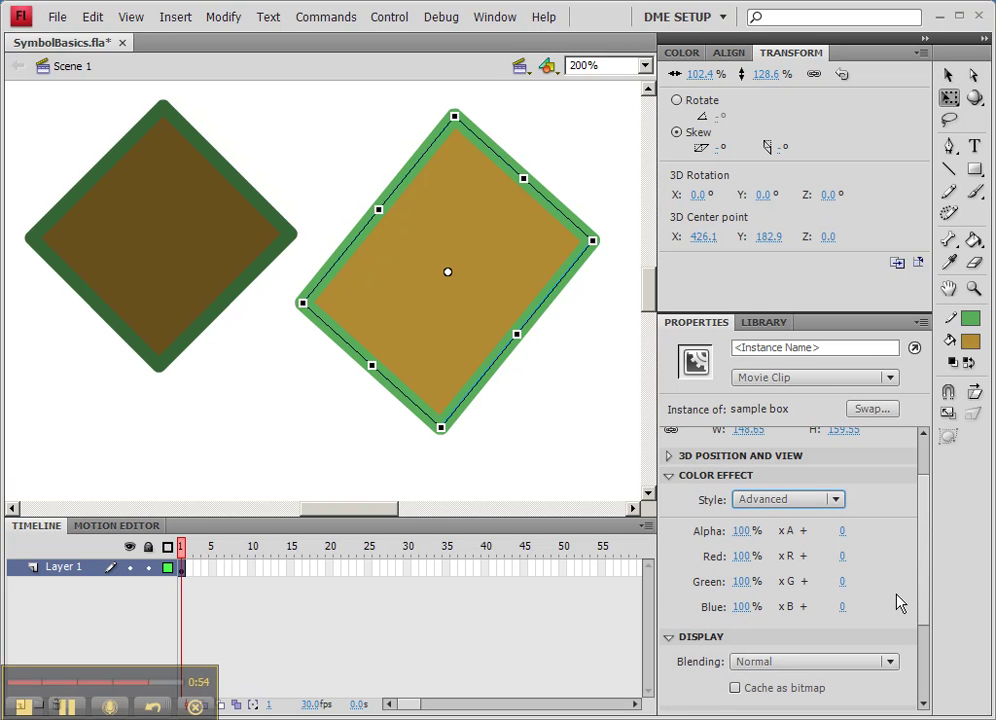
mouse_move(743, 537)
left_mouse_down()
mouse_move(730, 530)
mouse_move(743, 533)
left_mouse_up()
mouse_move(845, 531)
left_mouse_down()
mouse_move(911, 530)
mouse_move(847, 528)
left_mouse_up()
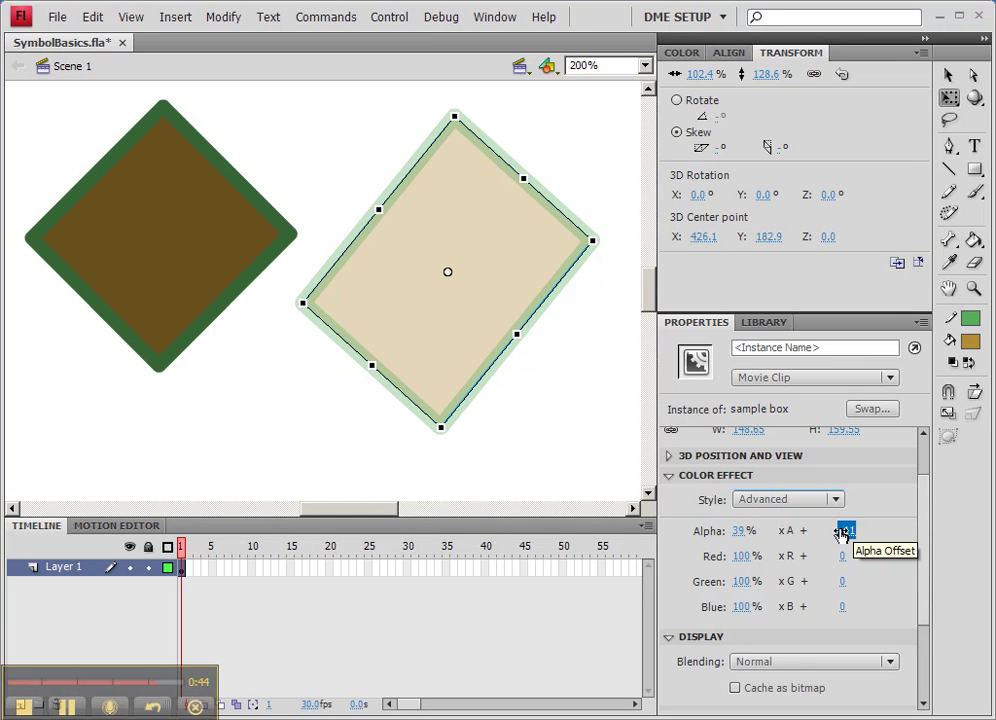
left_click_drag(737, 533, 725, 529)
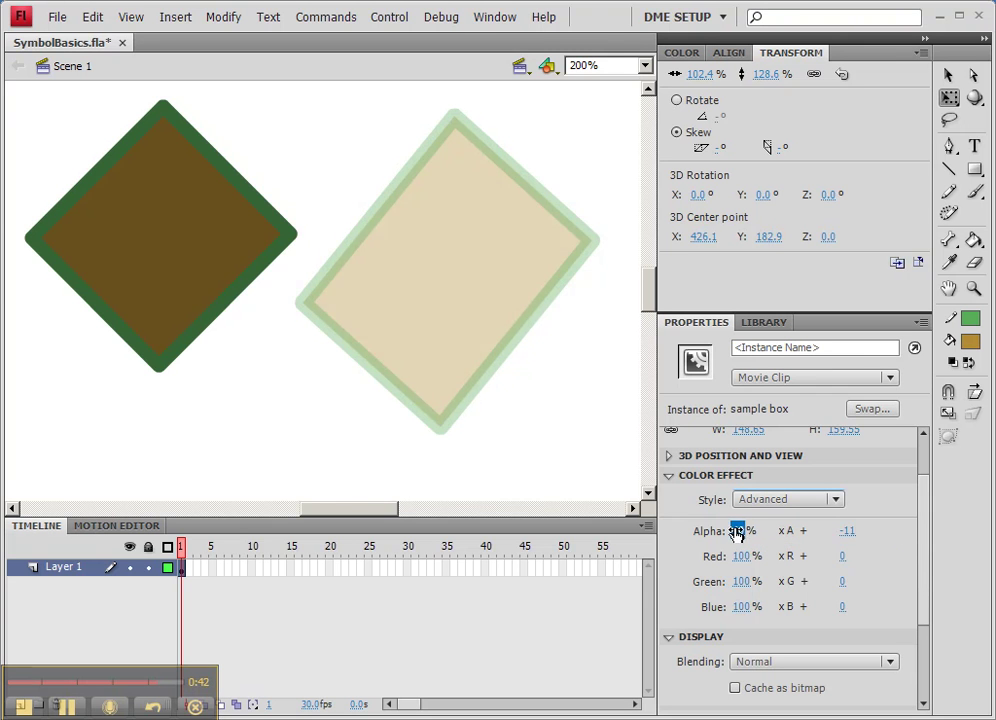
left_click_drag(847, 531, 815, 531)
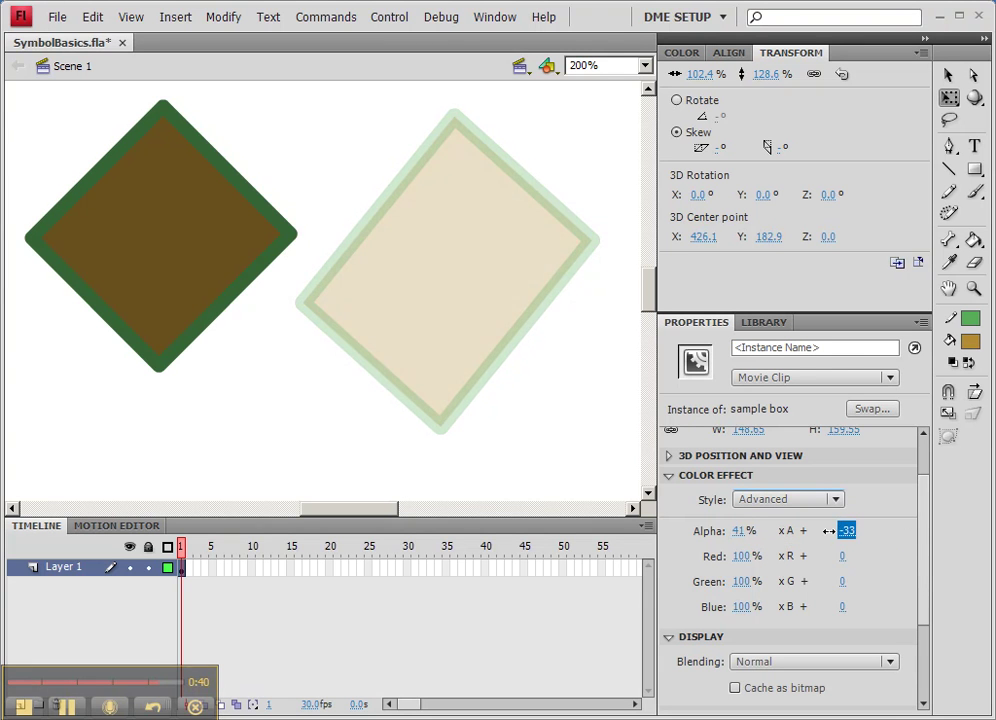
Set the rightmost instance's Advanced effect to alpha 100% with offset -10, red -30%, green 17% and blue -24%
left_click_drag(740, 562, 755, 612)
left_click_drag(740, 537, 862, 535)
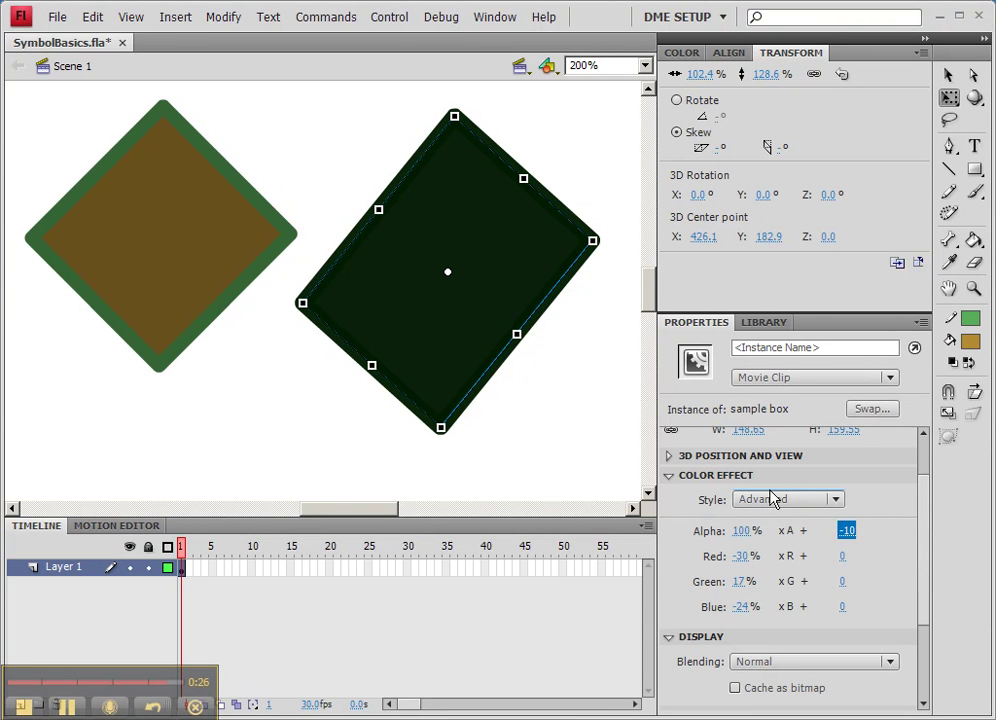
left_click(770, 497)
left_click(887, 498)
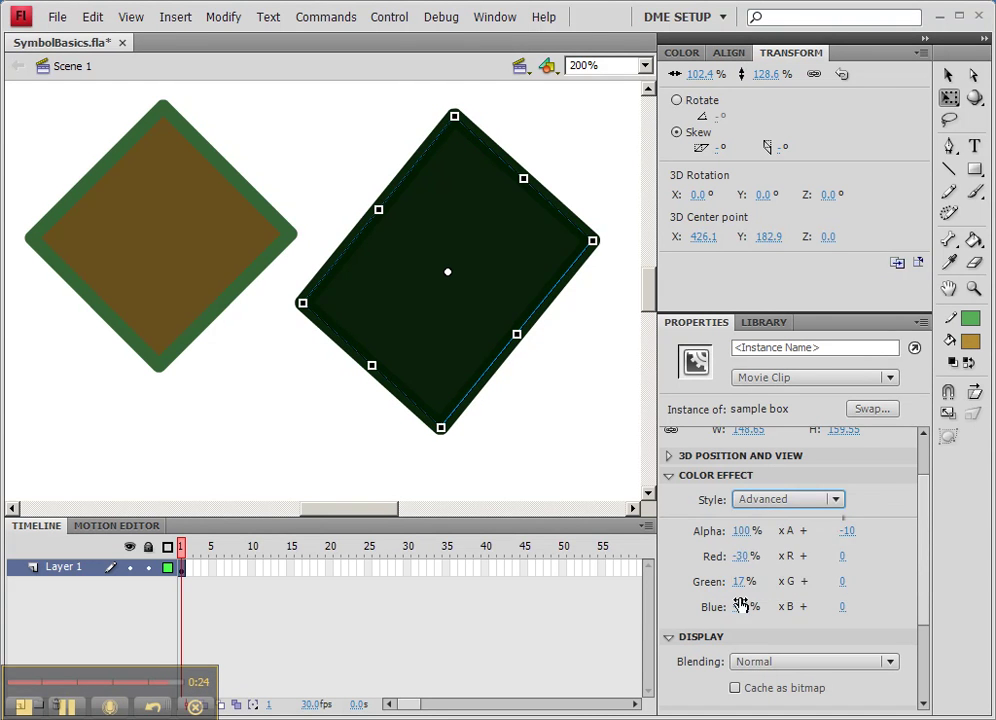
Change the instance's Advanced effect to alpha 55%, red -99%, green -29% with offset 100, and blue -26%
left_click_drag(840, 584, 890, 584)
mouse_move(745, 585)
left_mouse_down()
mouse_move(712, 580)
mouse_move(740, 567)
mouse_move(700, 531)
mouse_move(750, 605)
mouse_move(740, 605)
left_mouse_up()
left_click(785, 505)
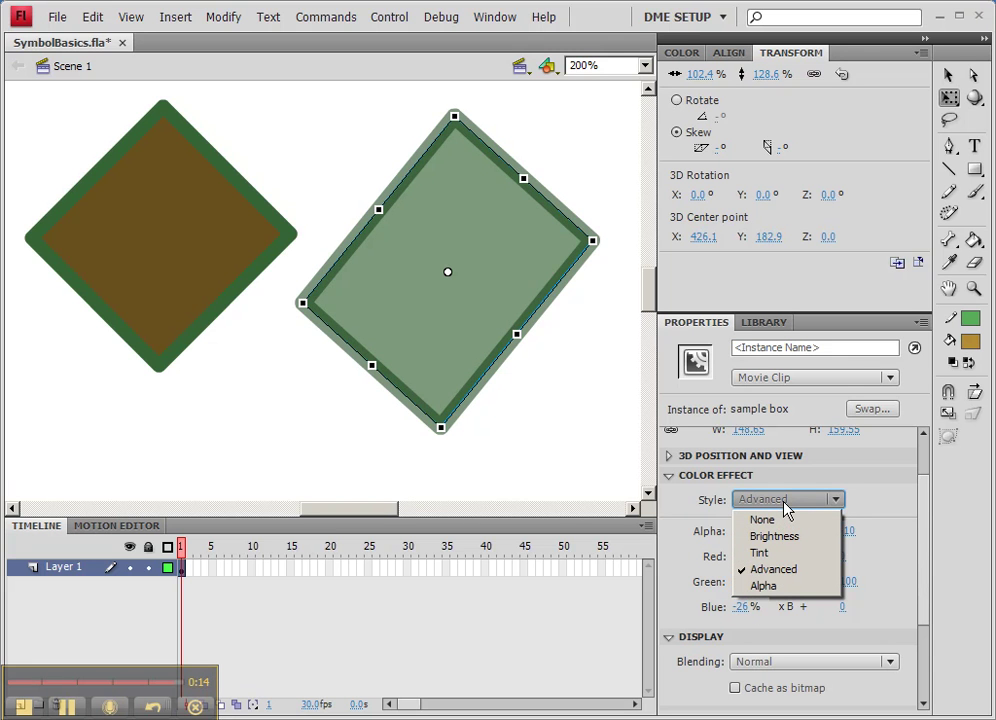
left_click(927, 508)
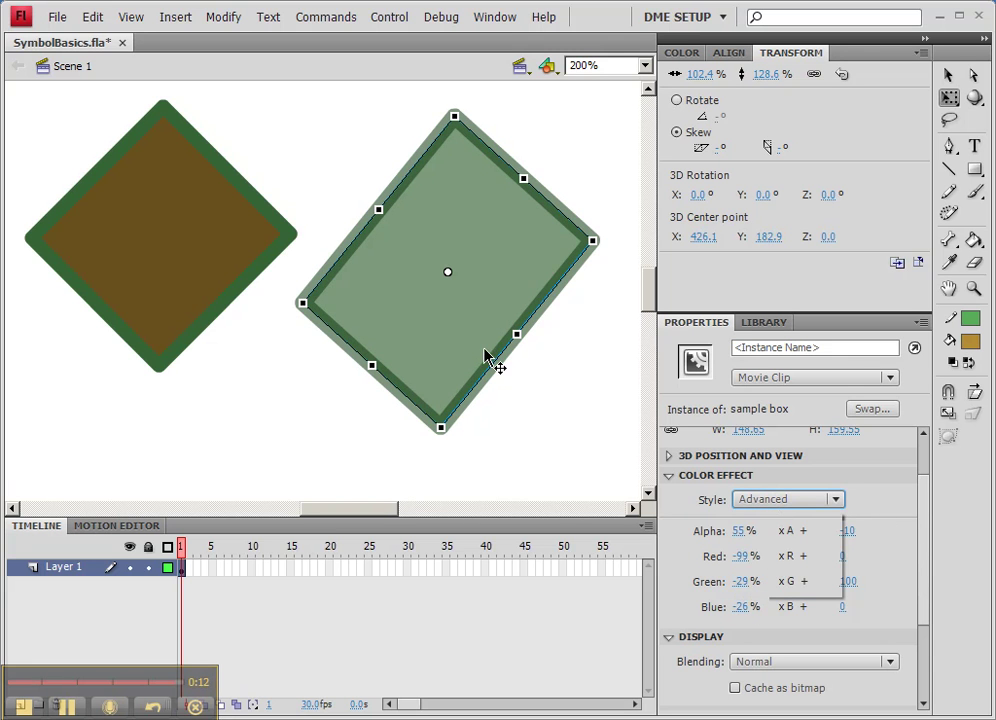
left_click(316, 458)
left_click(370, 290)
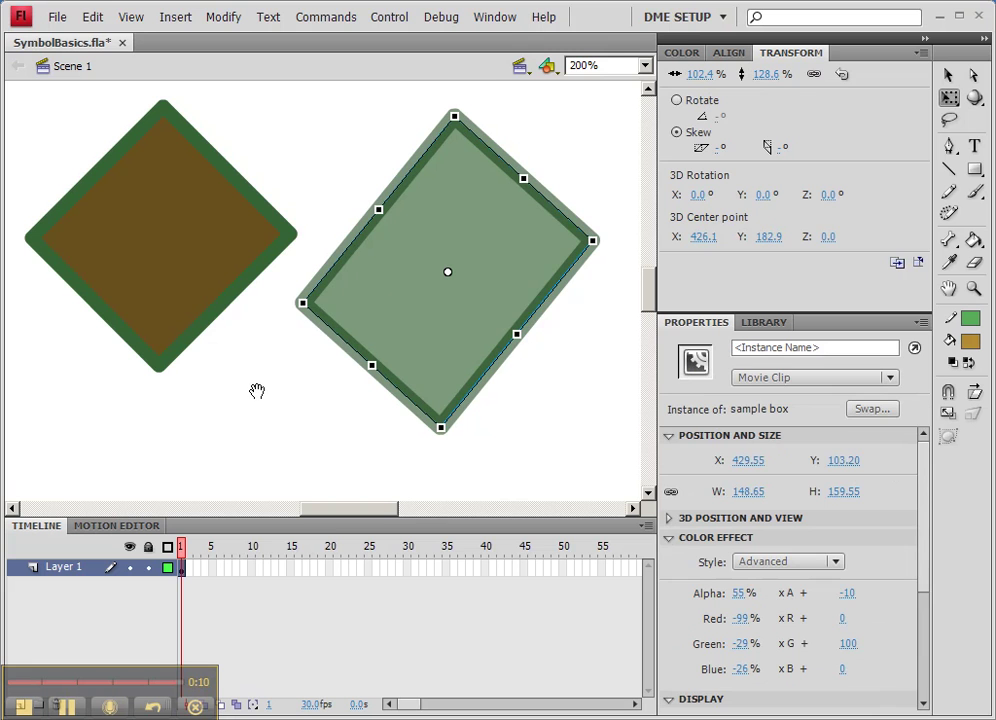